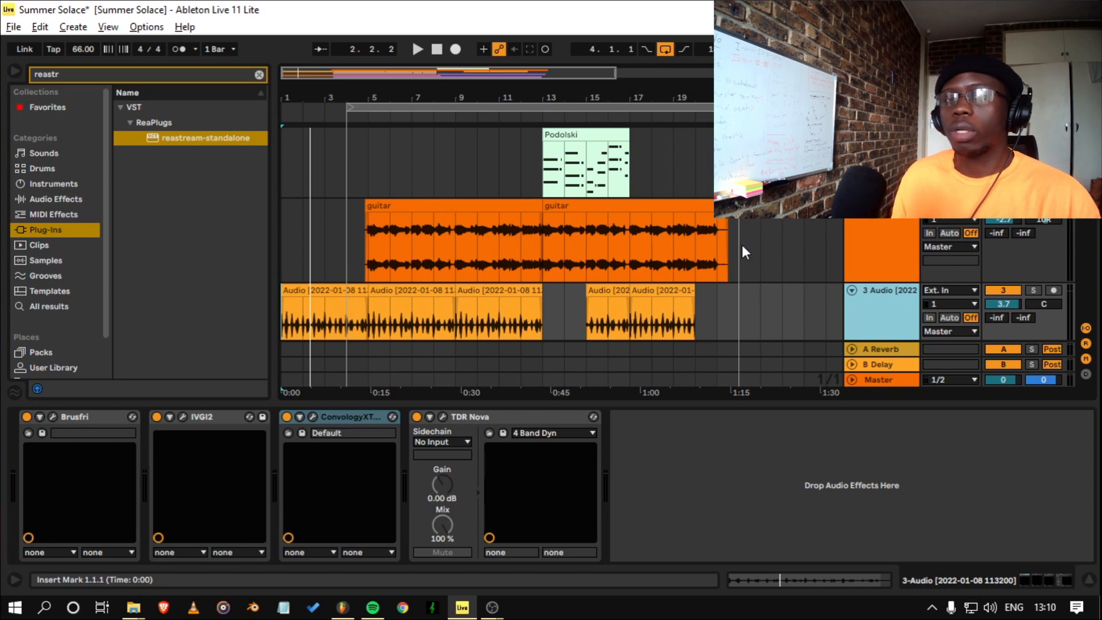
- Open the audio clip that starts at bar 5 on the third track, and mute the Vocal track
{"action": "scroll", "coordinate": [662, 214], "scroll_direction": "down", "scroll_amount": 3}
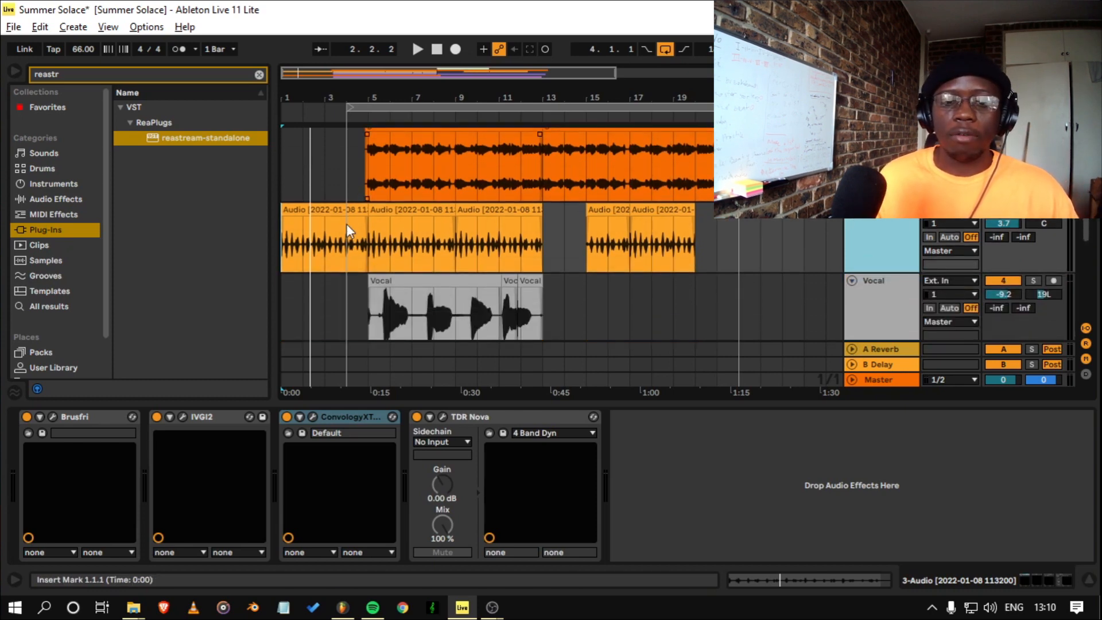
{"action": "left_click", "coordinate": [388, 211]}
{"action": "double_click", "coordinate": [388, 210]}
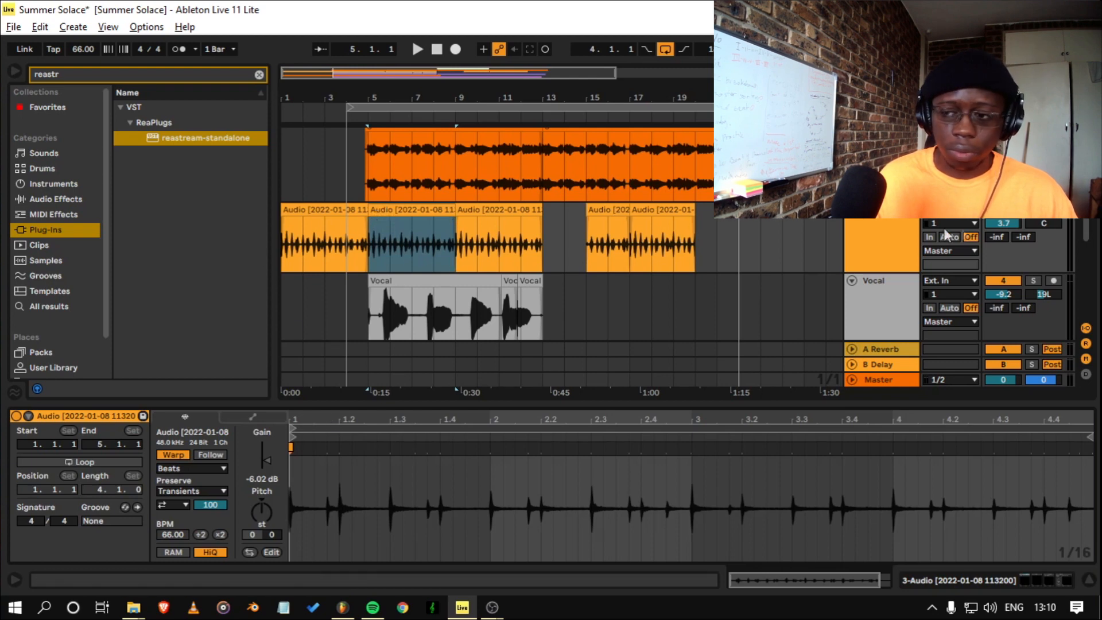
{"action": "left_click", "coordinate": [1003, 281]}
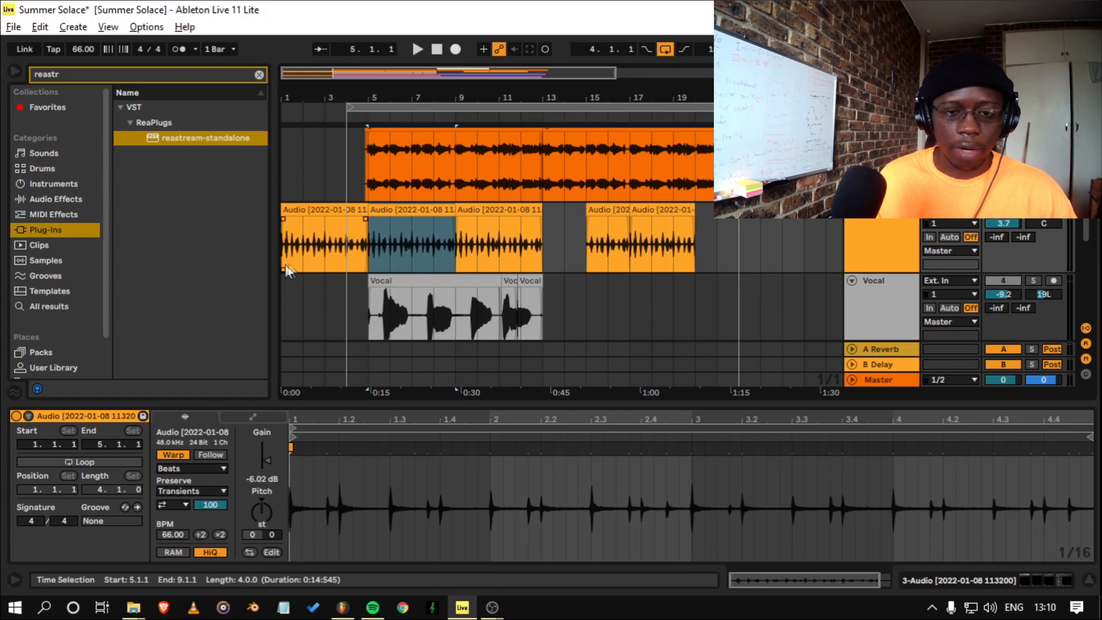
{"action": "scroll", "coordinate": [284, 264], "scroll_direction": "up", "scroll_amount": 3, "text": "ctrl"}
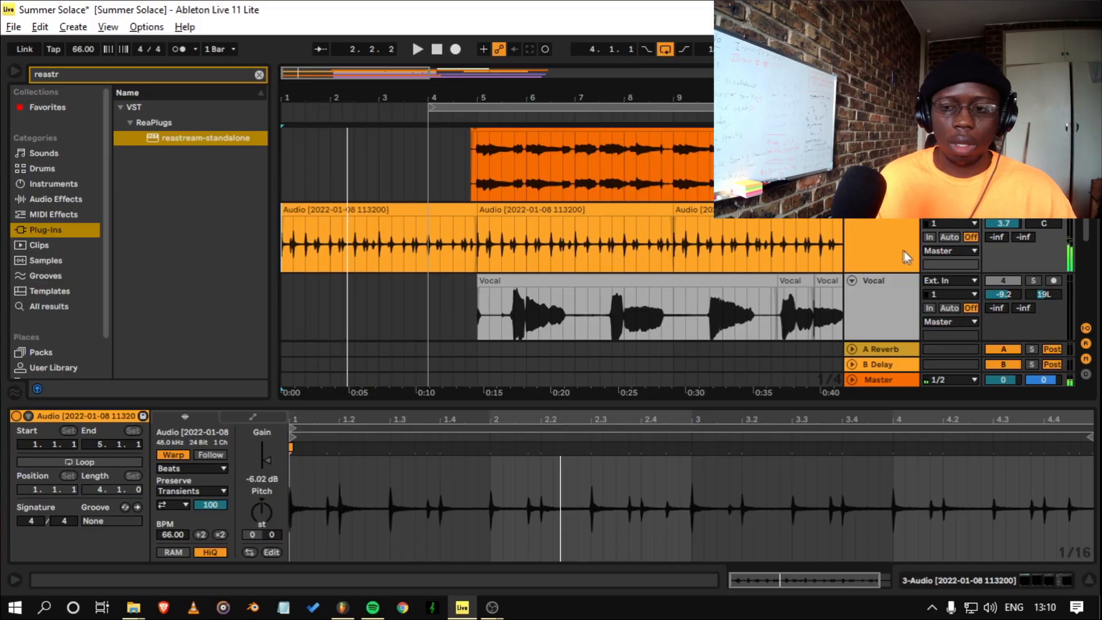
- Inspect the Brusfri and IVGI2 plug-ins in the third audio track's effect chain
{"action": "left_click", "coordinate": [899, 246]}
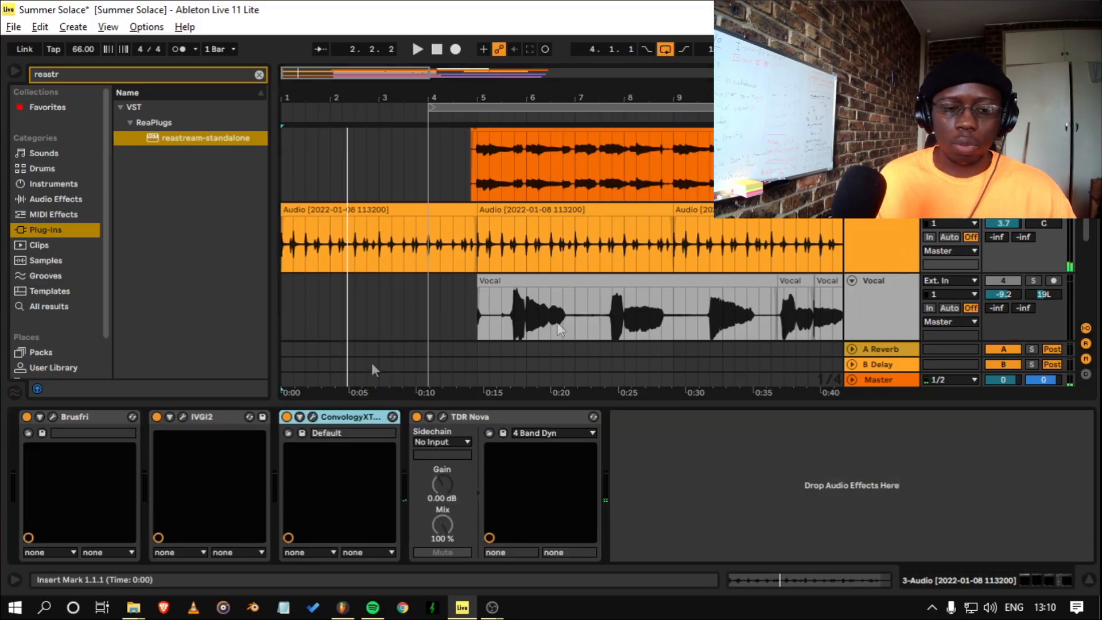
{"action": "left_click", "coordinate": [53, 416]}
{"action": "left_click", "coordinate": [639, 115]}
{"action": "left_click_drag", "start_coordinate": [183, 132], "coordinate": [266, 127]}
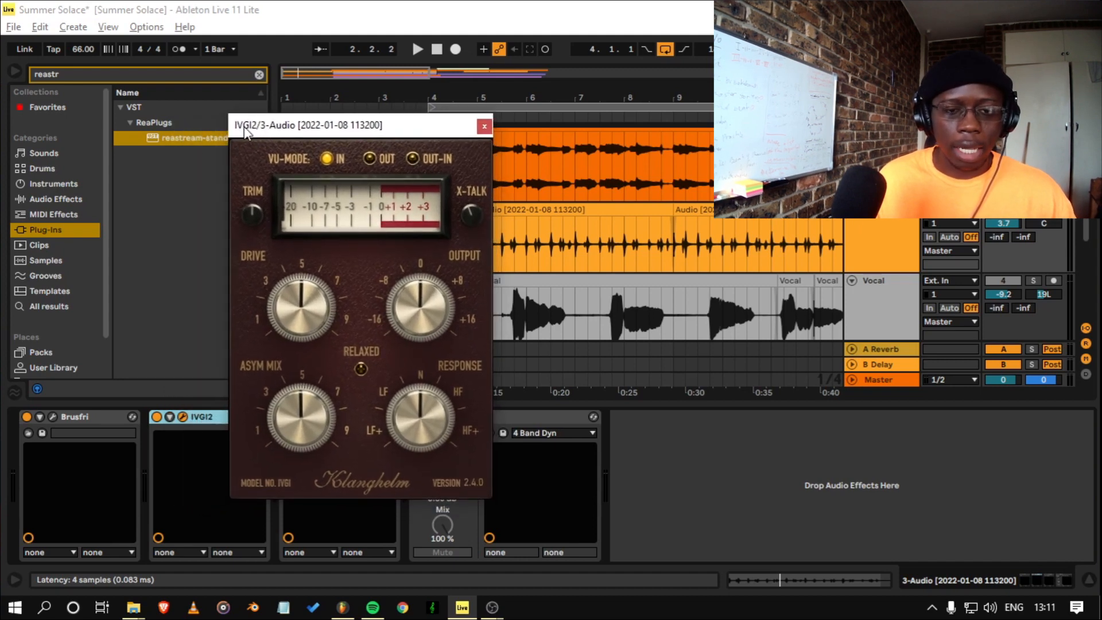
{"action": "left_click_drag", "start_coordinate": [252, 133], "coordinate": [279, 134]}
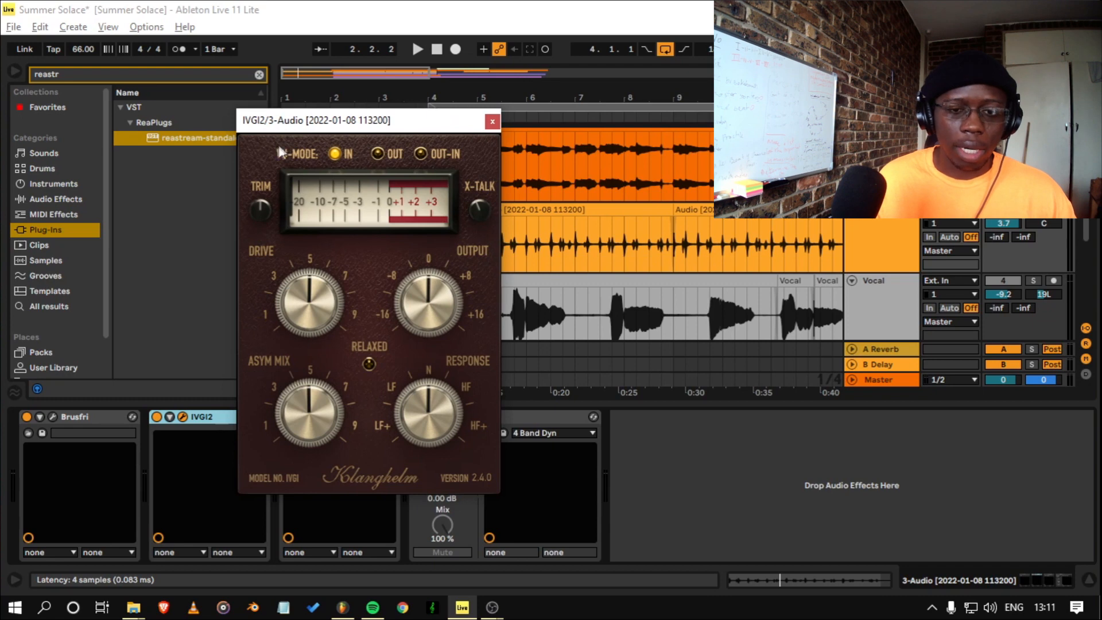
{"action": "left_click_drag", "start_coordinate": [425, 132], "coordinate": [408, 136]}
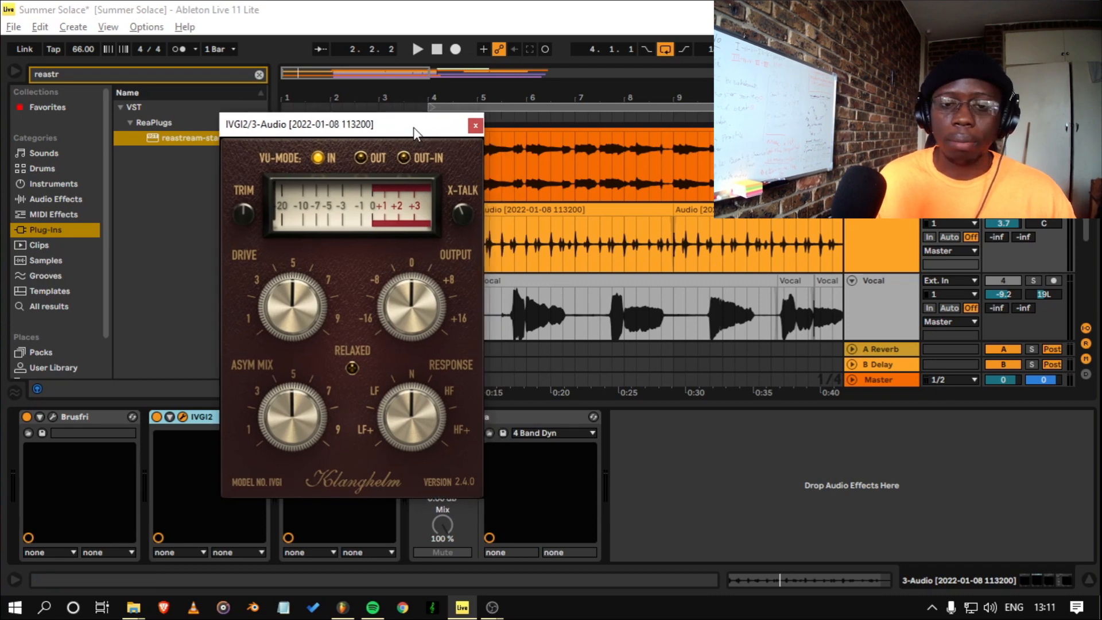
{"action": "left_click_drag", "start_coordinate": [443, 133], "coordinate": [426, 133]}
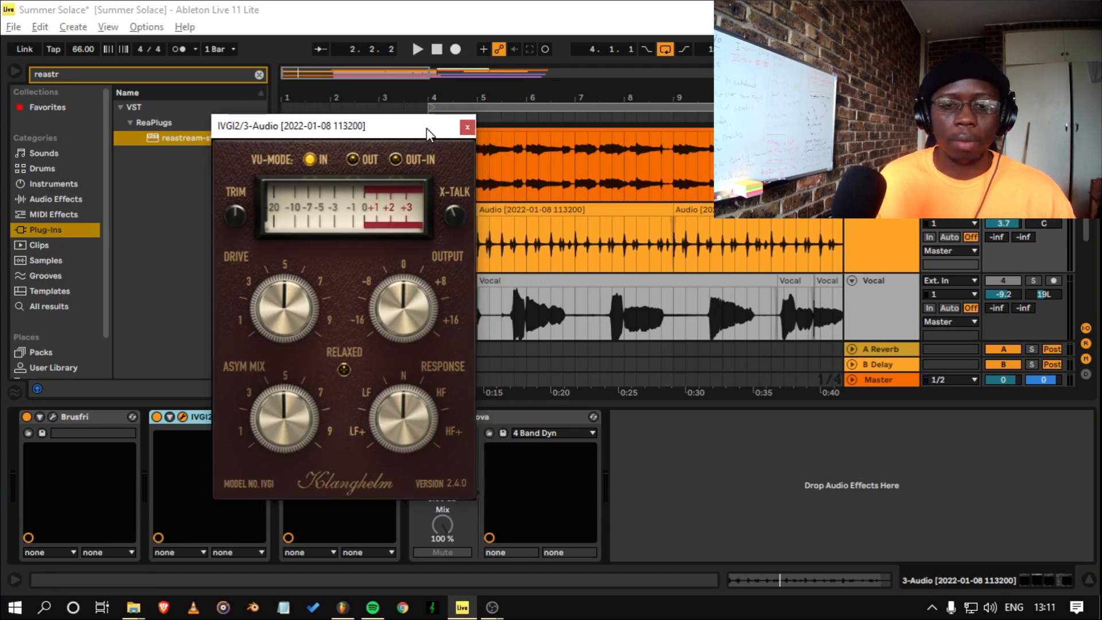
{"action": "left_click", "coordinate": [466, 127]}
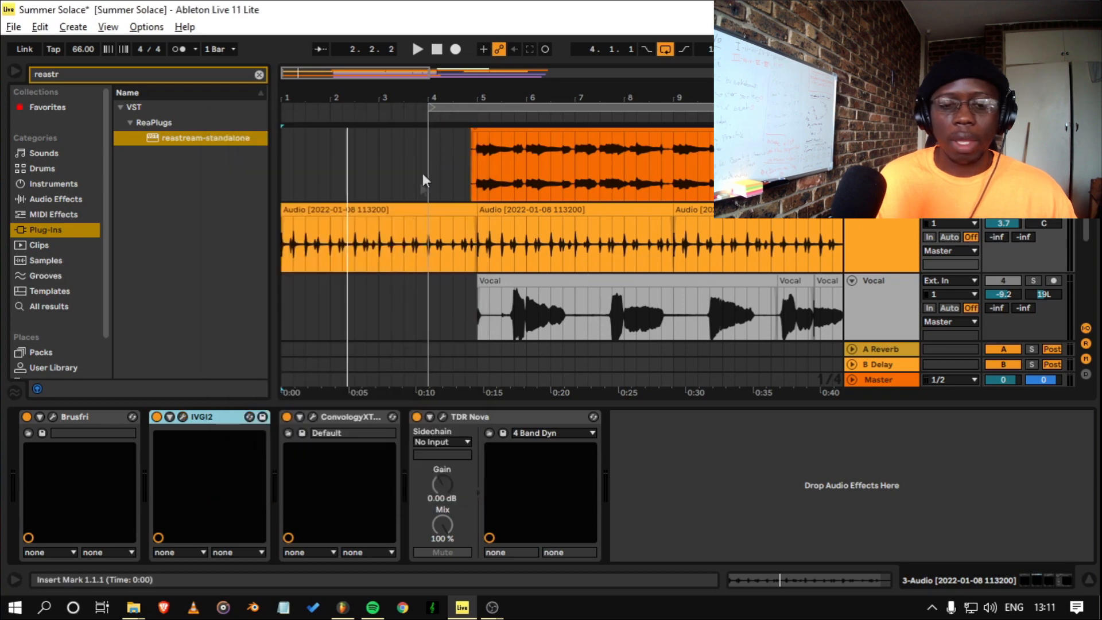
- Select the Convology XT plug-in and examine the TDR Nova equalizer settings on the third audio track
{"action": "left_click", "coordinate": [348, 416]}
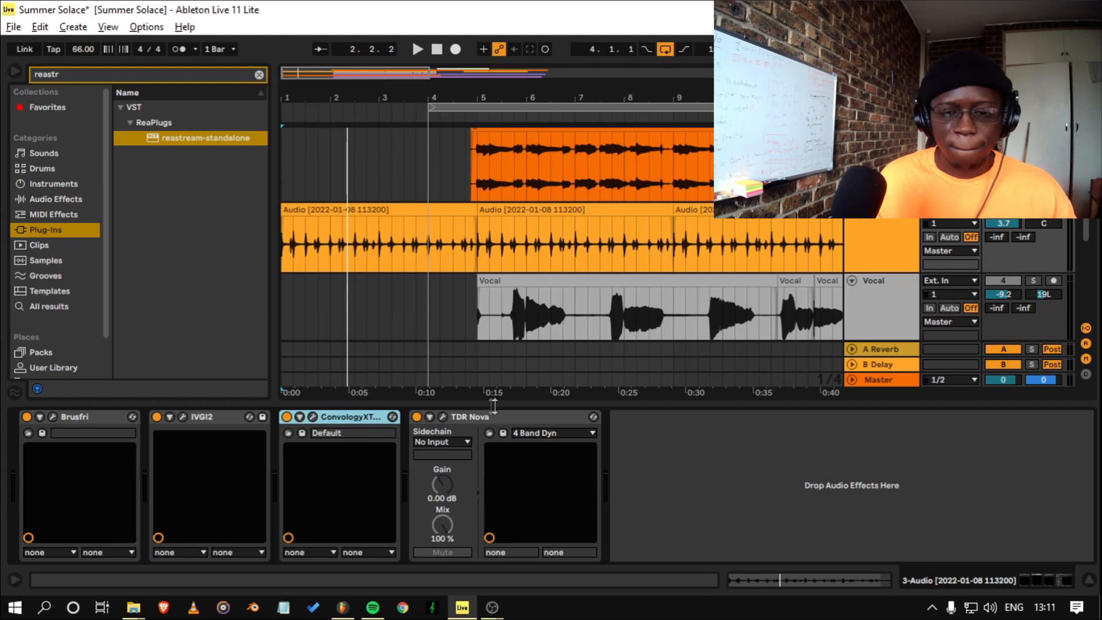
{"action": "left_click", "coordinate": [473, 416]}
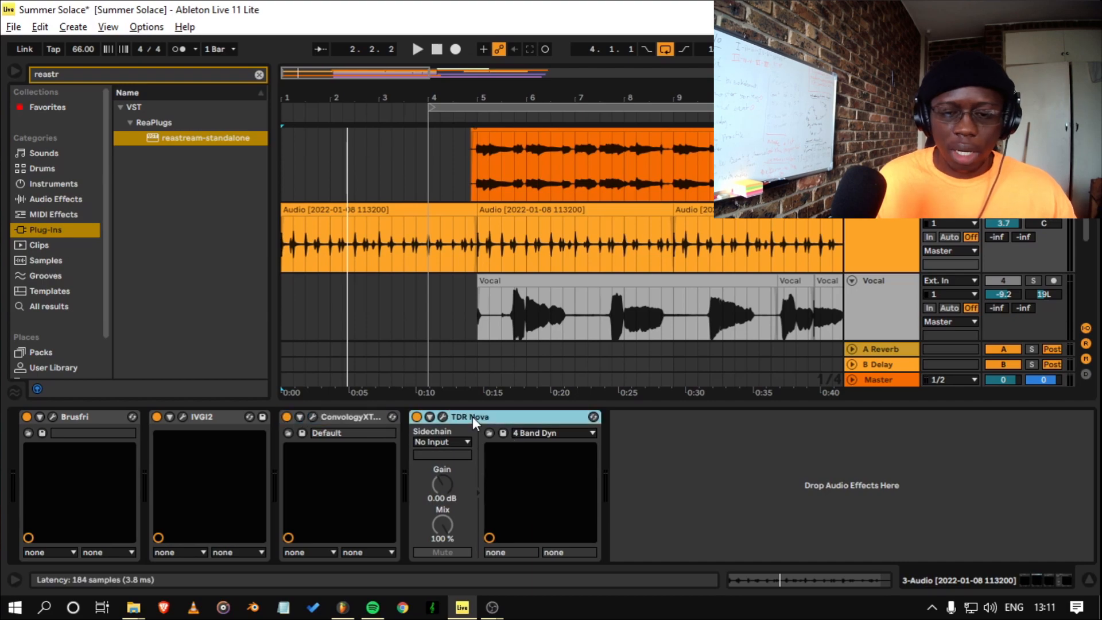
{"action": "left_click", "coordinate": [444, 416]}
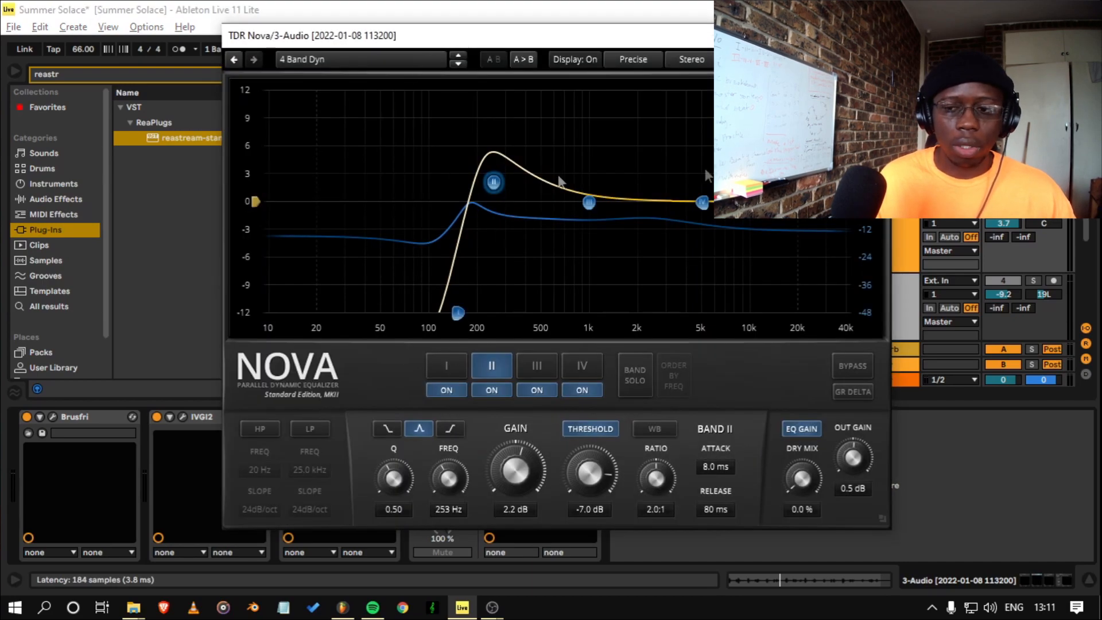
{"action": "left_click", "coordinate": [878, 36]}
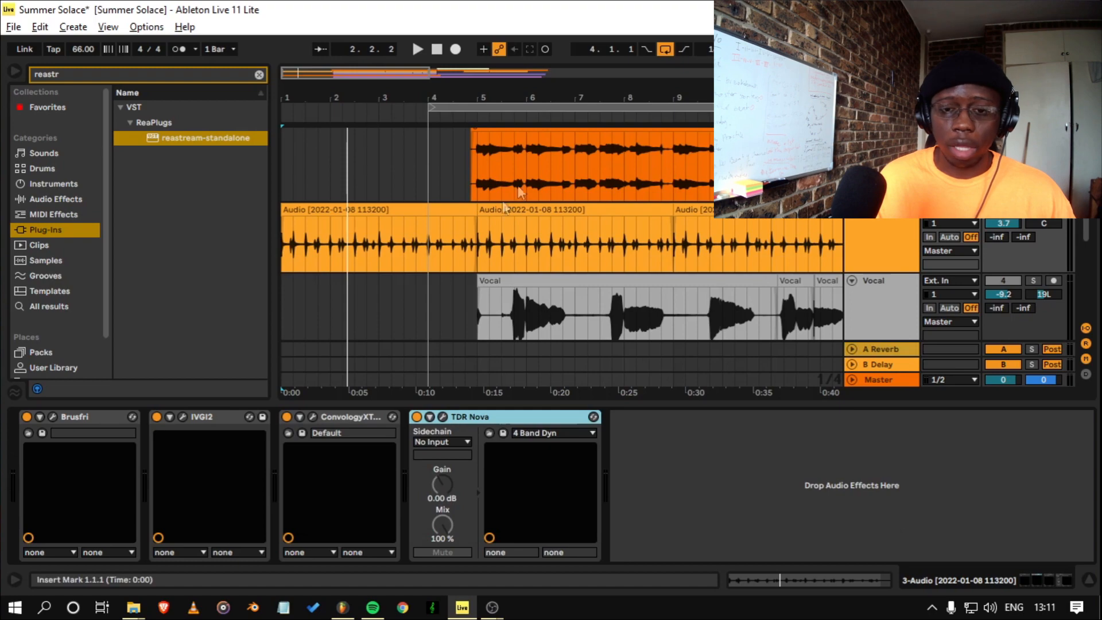
- Open the first guitar clip to view its waveform and warp markers
{"action": "scroll", "coordinate": [508, 296], "scroll_direction": "up", "scroll_amount": 2}
{"action": "scroll", "coordinate": [506, 230], "scroll_direction": "down", "scroll_amount": 3}
{"action": "scroll", "coordinate": [505, 204], "scroll_direction": "up", "scroll_amount": 2}
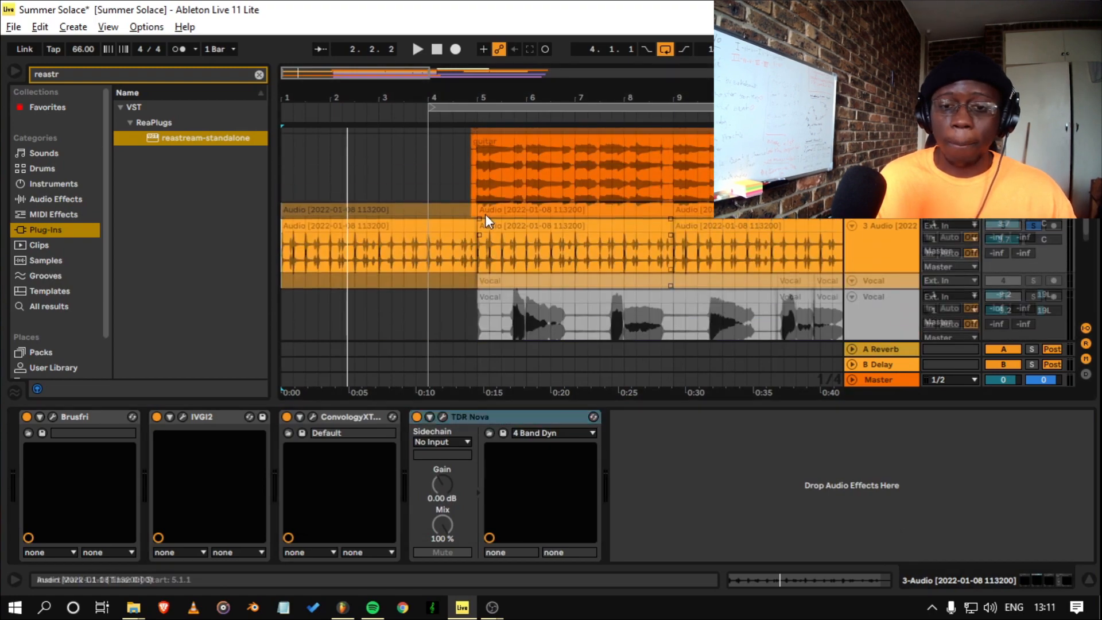
{"action": "left_click", "coordinate": [477, 182]}
{"action": "double_click", "coordinate": [538, 142]}
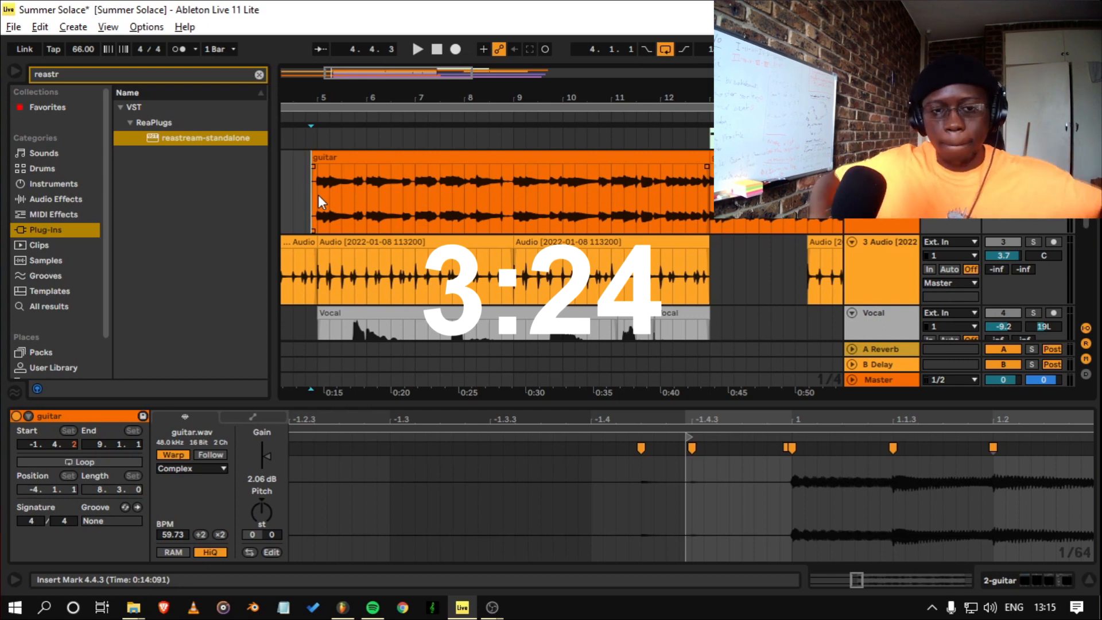
- Play short passages of the guitar clip starting at 5.1.1 and at 6.1.1
{"action": "left_click", "coordinate": [319, 208]}
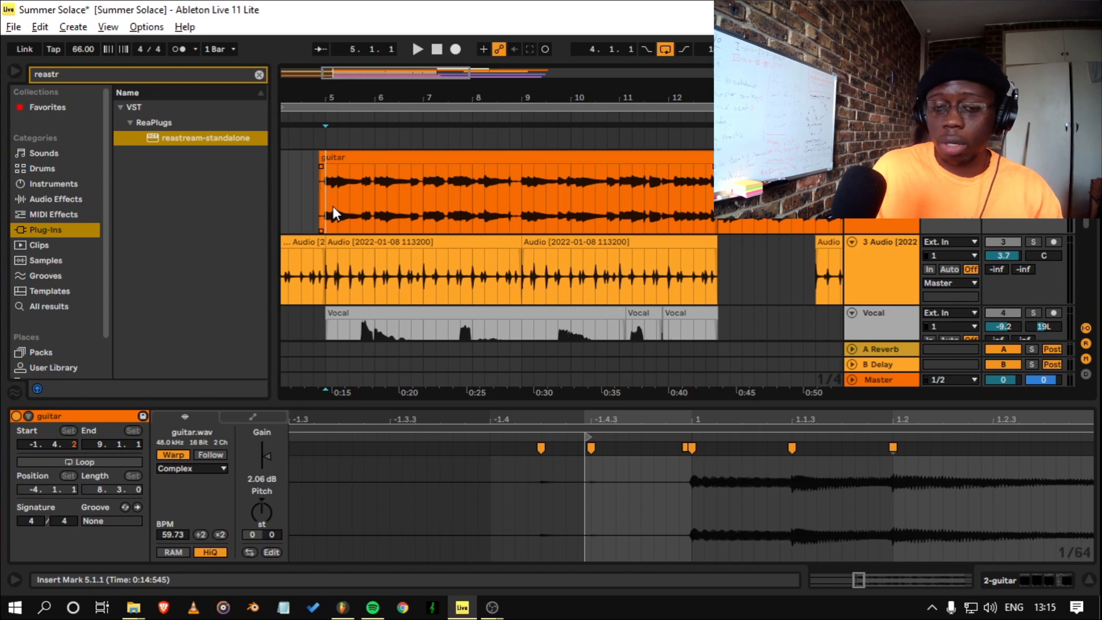
{"action": "scroll", "coordinate": [329, 202], "scroll_direction": "up", "scroll_amount": 2}
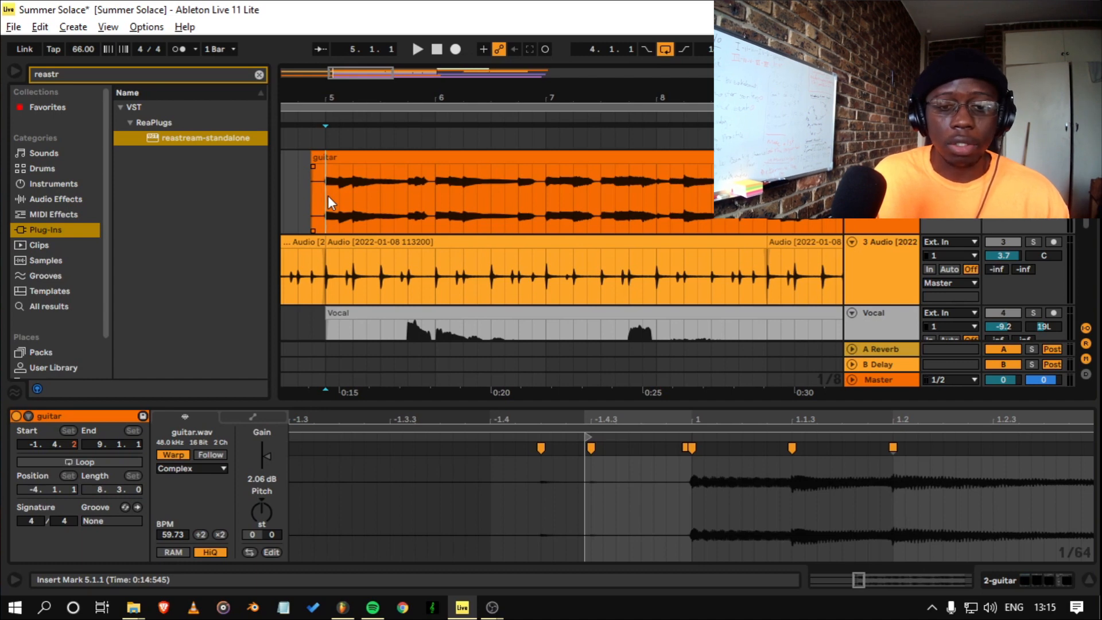
{"action": "key", "text": "space"}
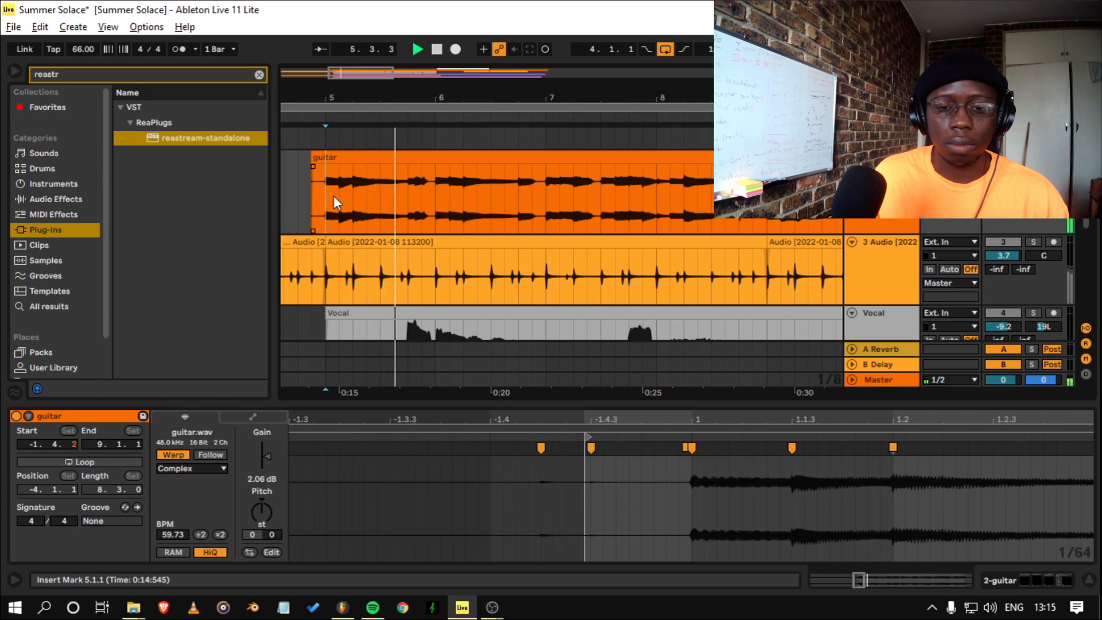
{"action": "key", "text": "space"}
{"action": "left_click", "coordinate": [421, 201]}
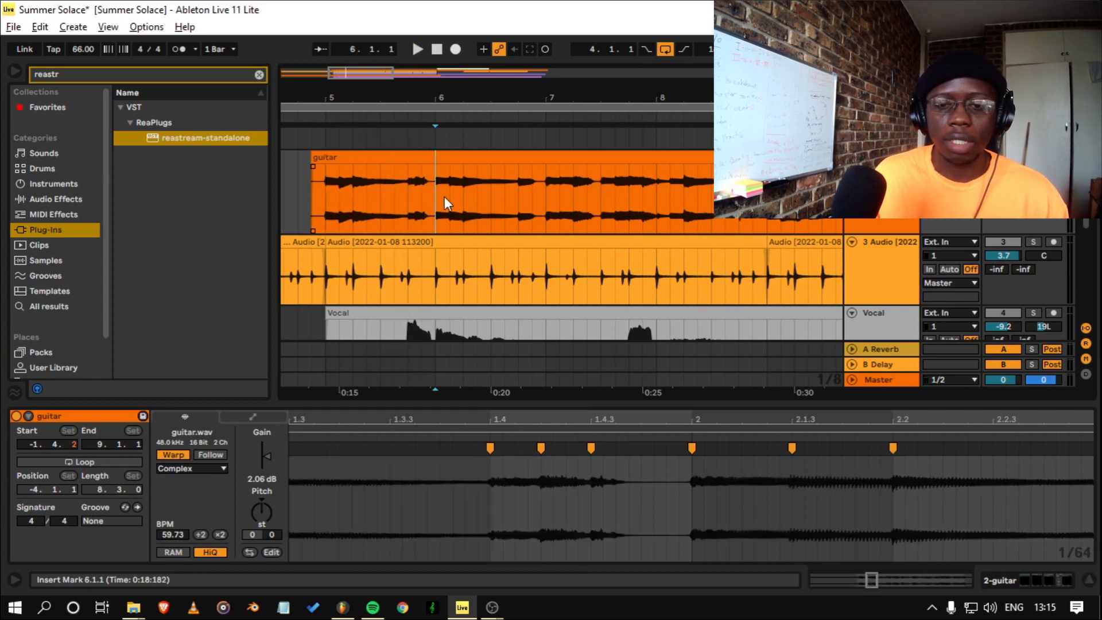
{"action": "key", "text": "space"}
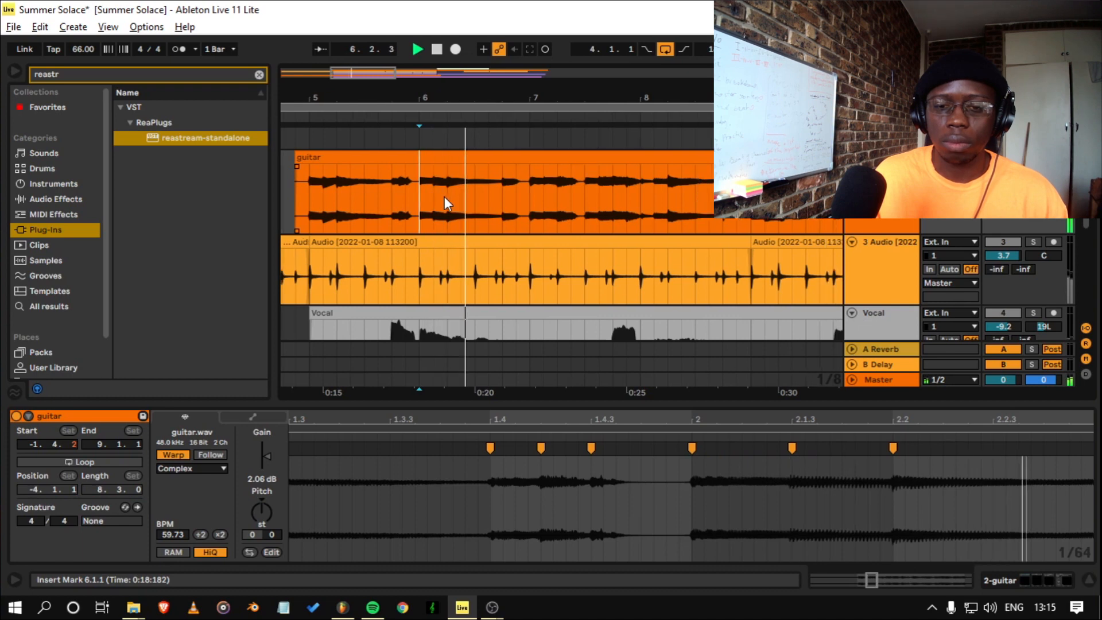
{"action": "key", "text": "space"}
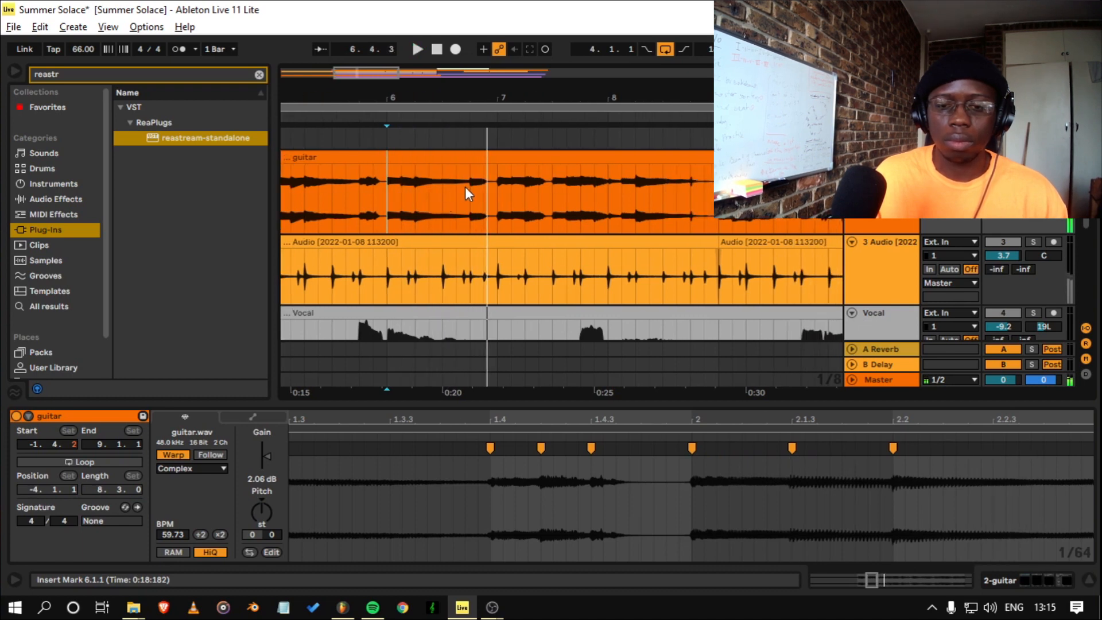
- Play the guitar clip from 7.1.1 and stop playback around 7.3.1
{"action": "left_click", "coordinate": [497, 184]}
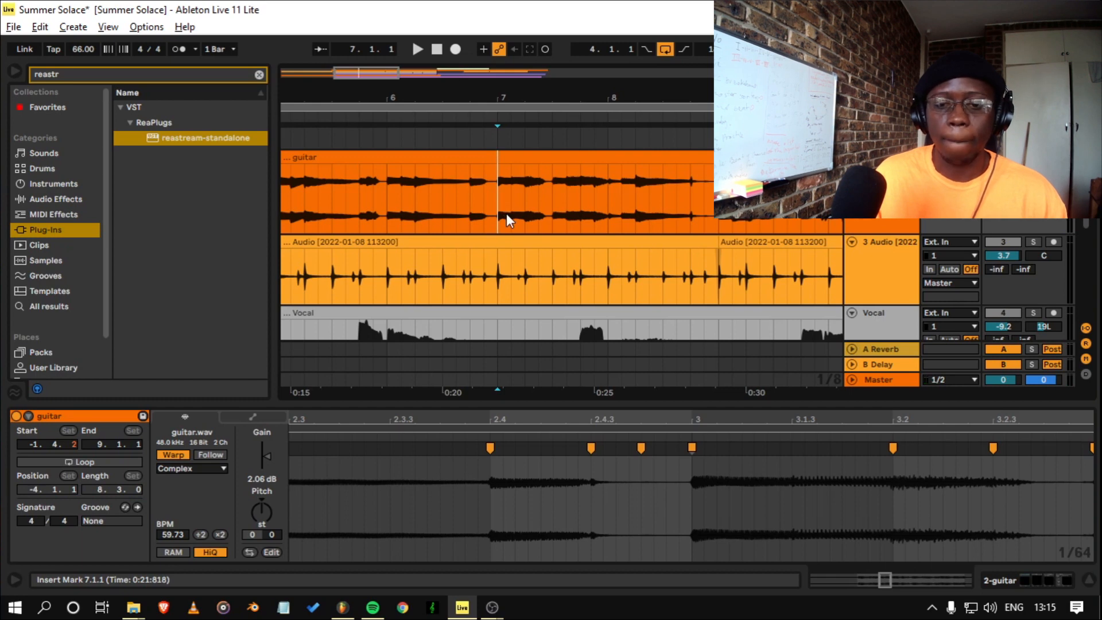
{"action": "key", "text": "space"}
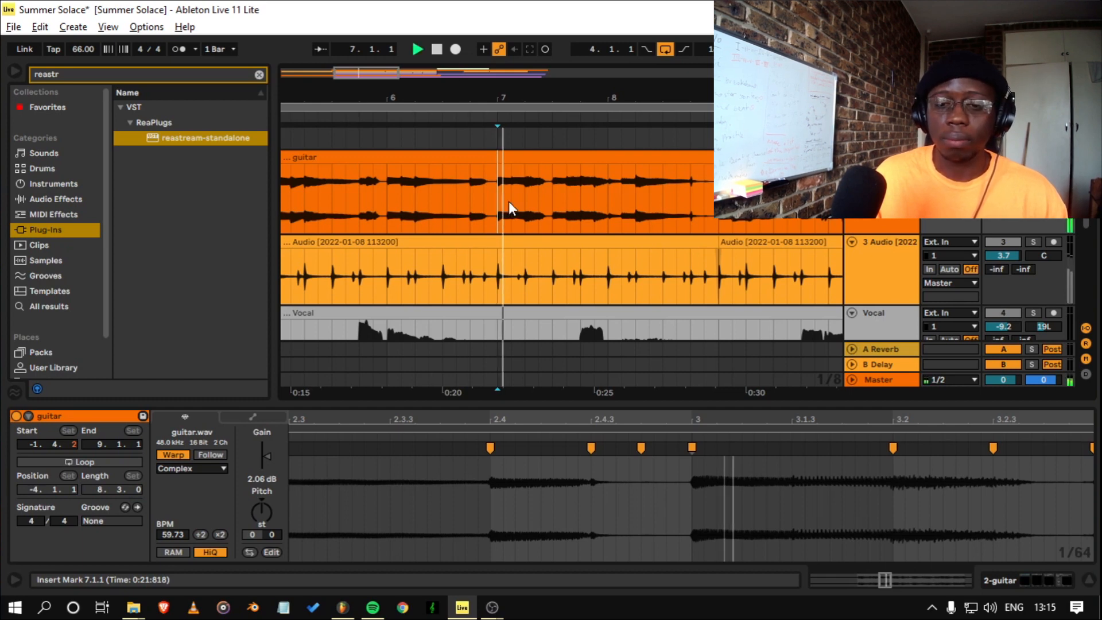
{"action": "left_click", "coordinate": [552, 192]}
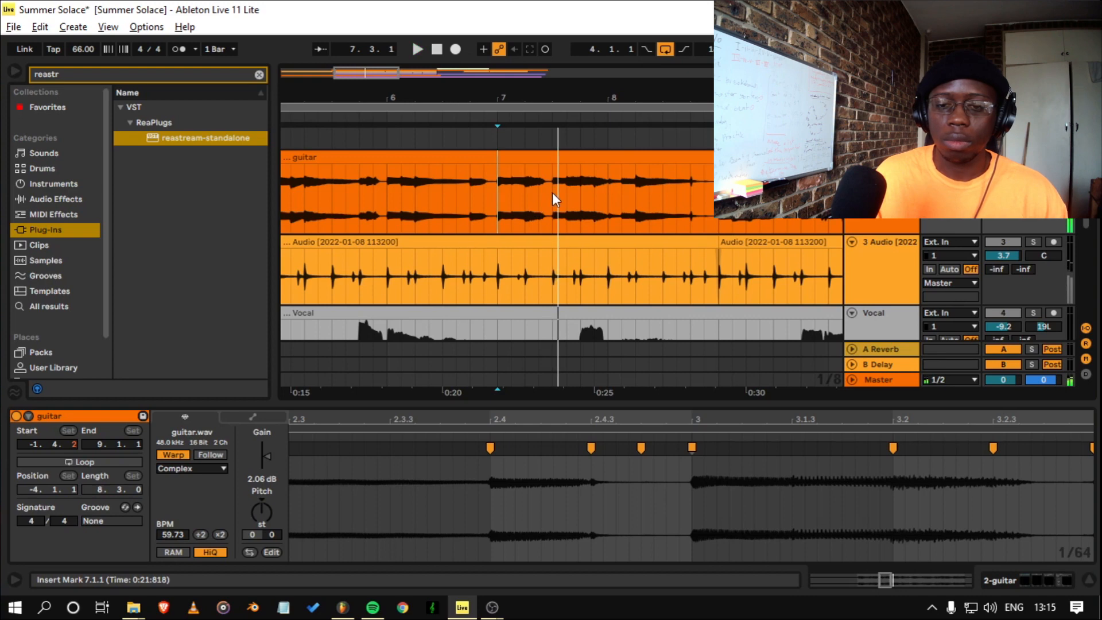
{"action": "key", "text": "space"}
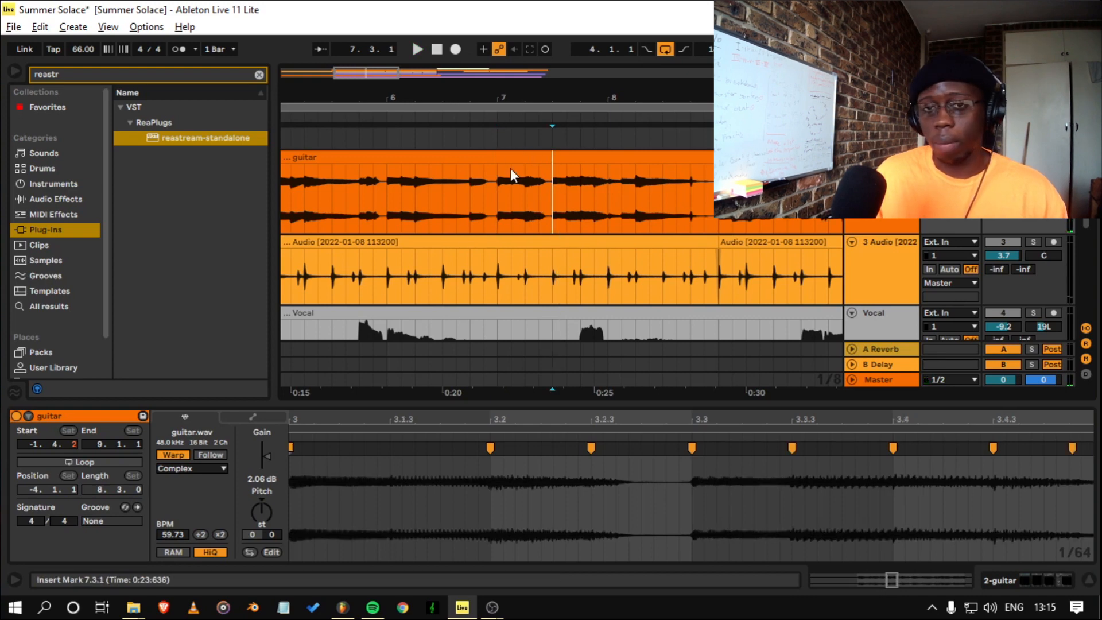
- Compare the guitar positions 7.1.1 and 7.3.1, and play the passage from 7.3.1 into bar 8
{"action": "left_click", "coordinate": [497, 175]}
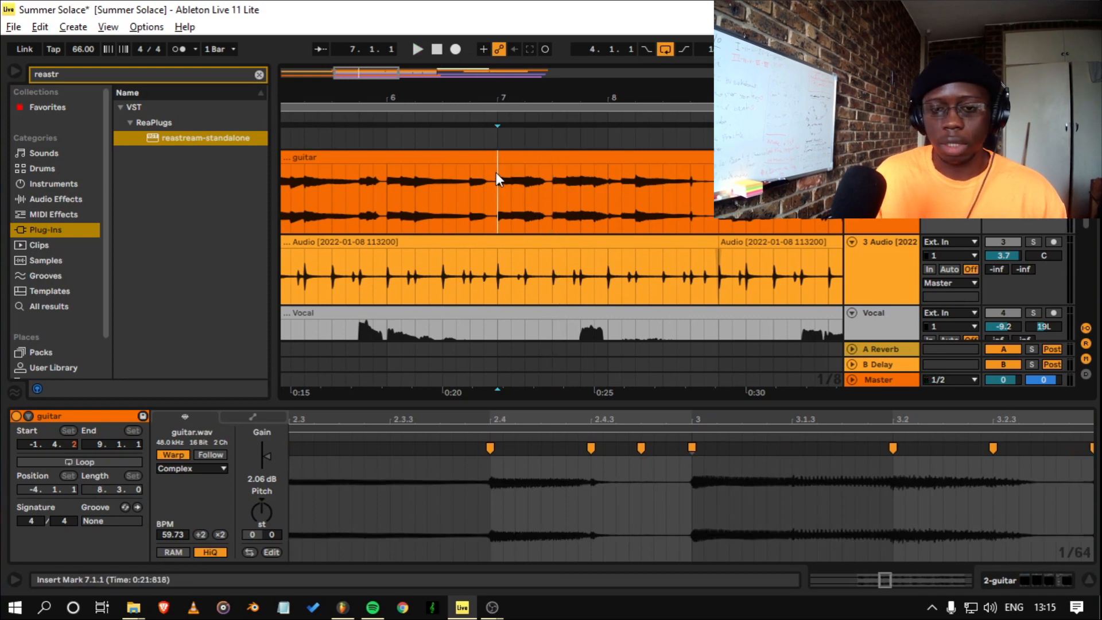
{"action": "left_click", "coordinate": [551, 178]}
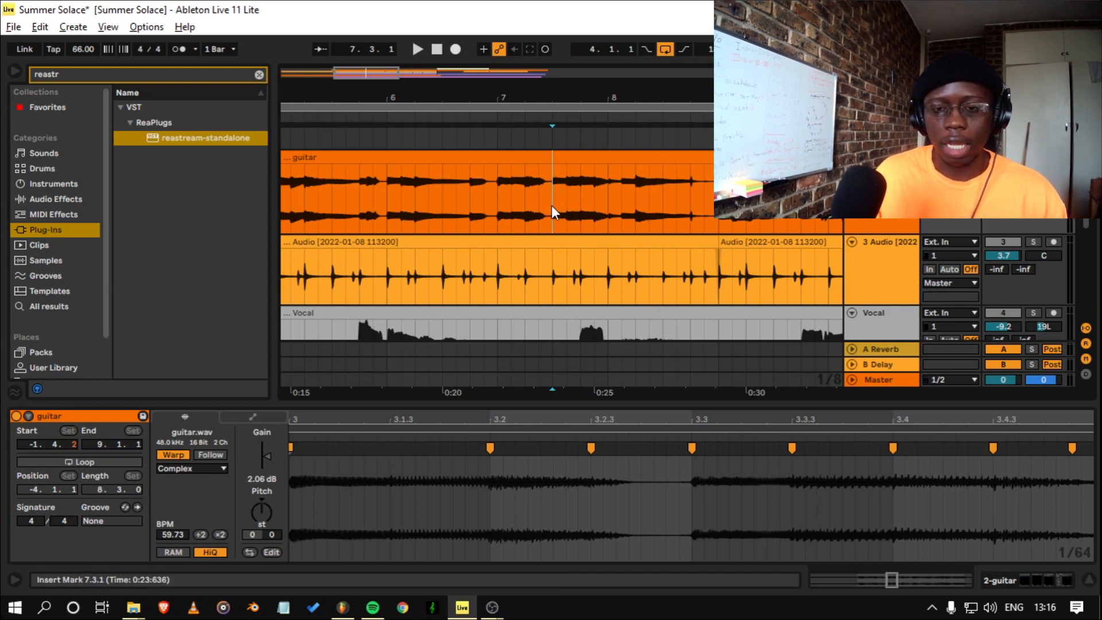
{"action": "key", "text": "space"}
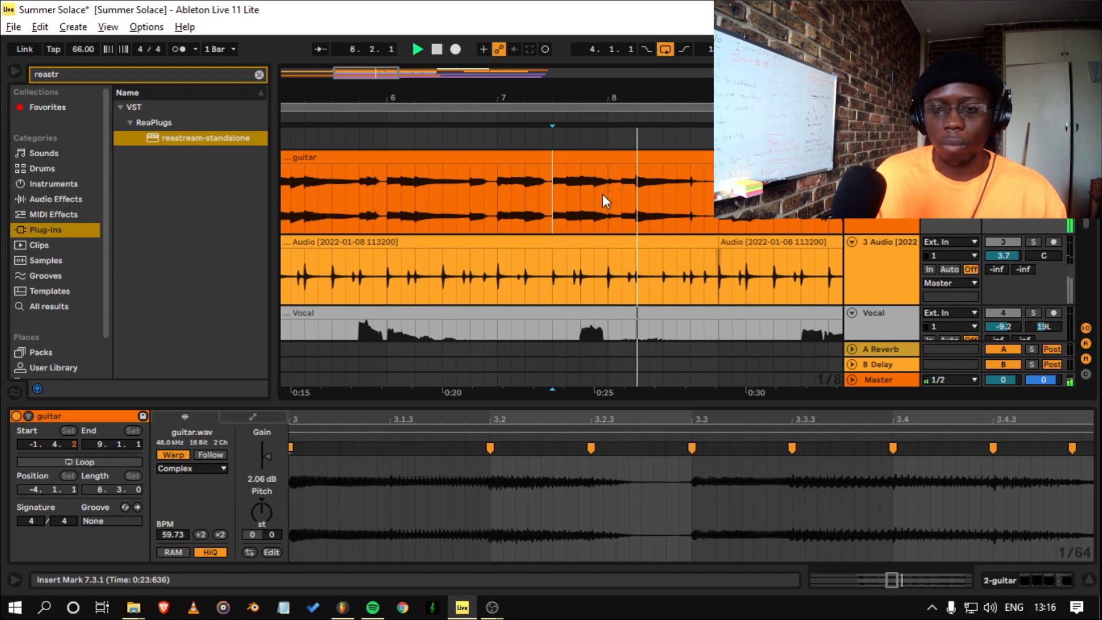
{"action": "left_click", "coordinate": [609, 179]}
{"action": "key", "text": "space"}
{"action": "key", "text": "space"}
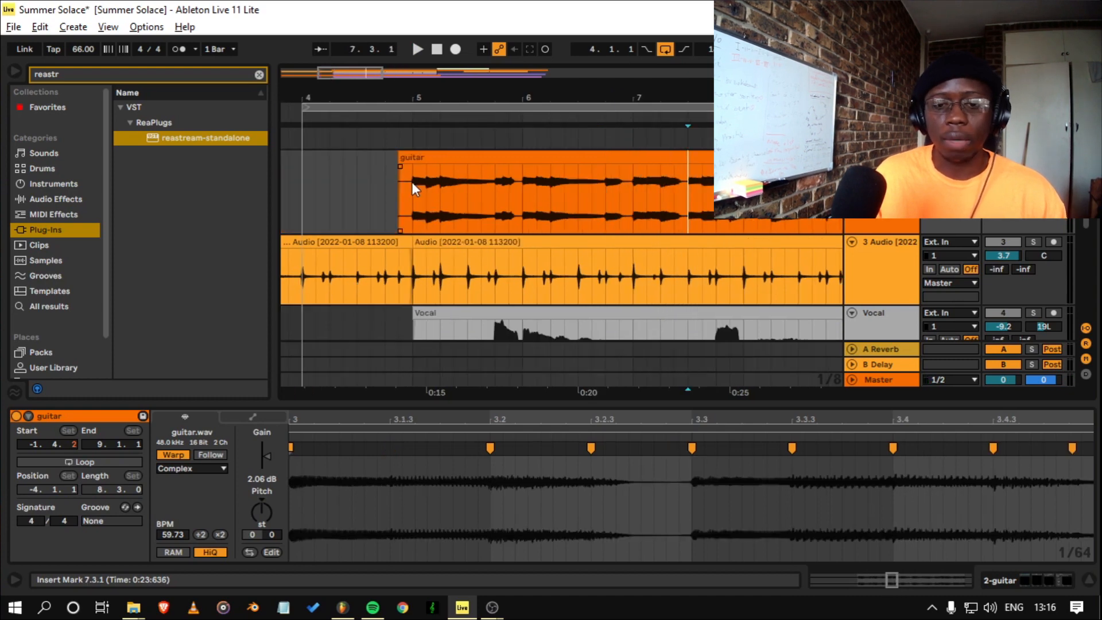
- Step the insert mark through the guitar clip at 5.1.1, 6.1.1, 7.1.1, 7.3.1 and 8.1.1 to review each passage's start
{"action": "left_click", "coordinate": [412, 181]}
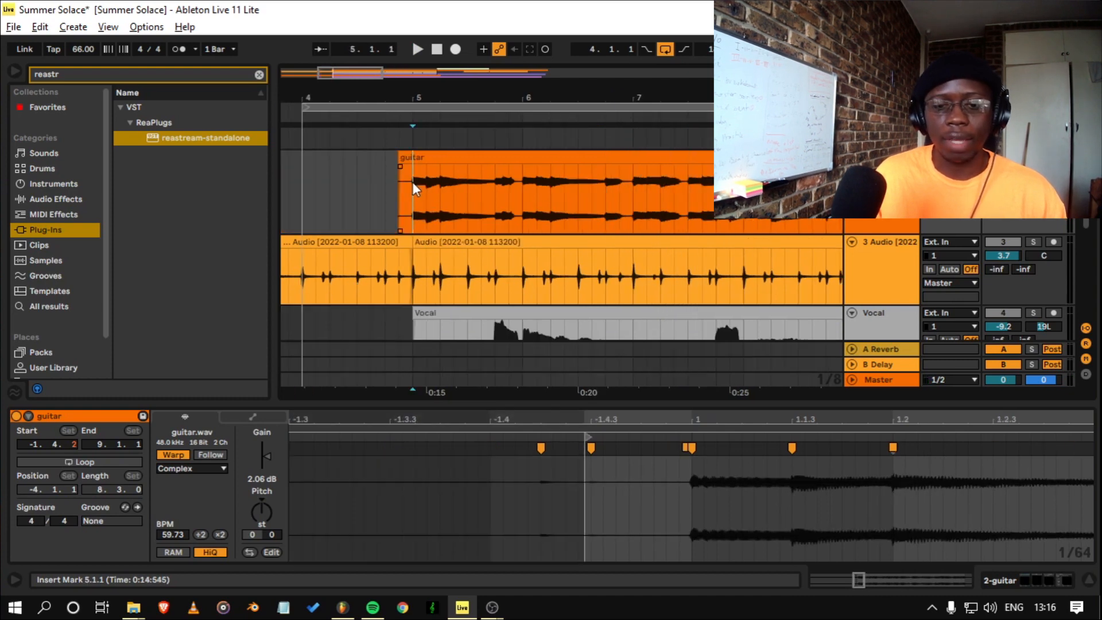
{"action": "left_click", "coordinate": [525, 188]}
{"action": "scroll", "coordinate": [532, 188], "scroll_direction": "right", "scroll_amount": 2}
{"action": "left_click", "coordinate": [567, 187]}
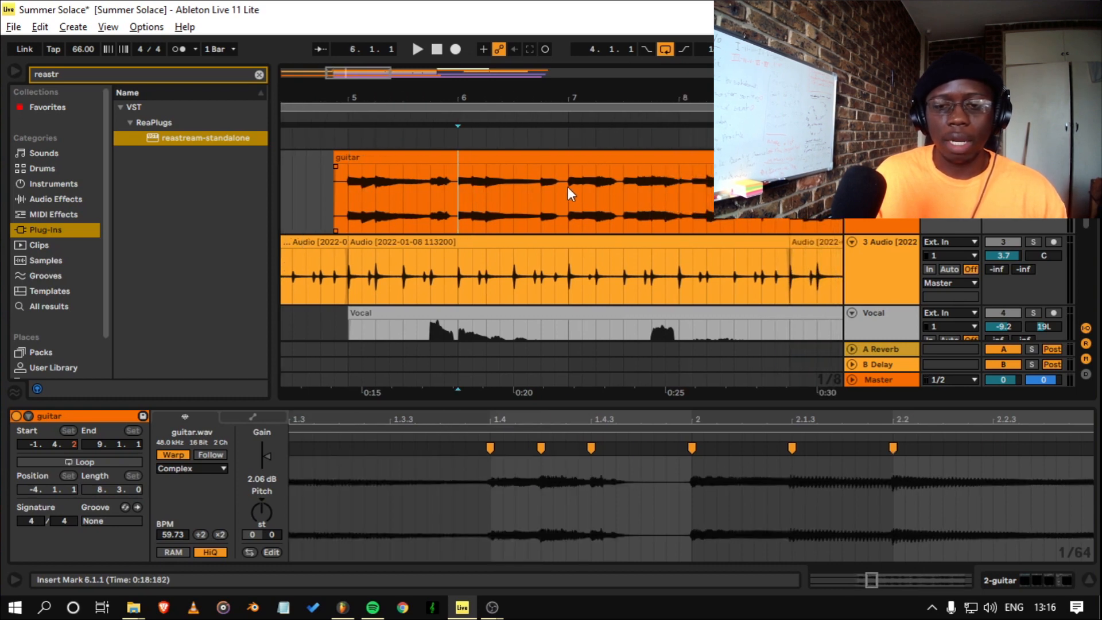
{"action": "left_click", "coordinate": [624, 182]}
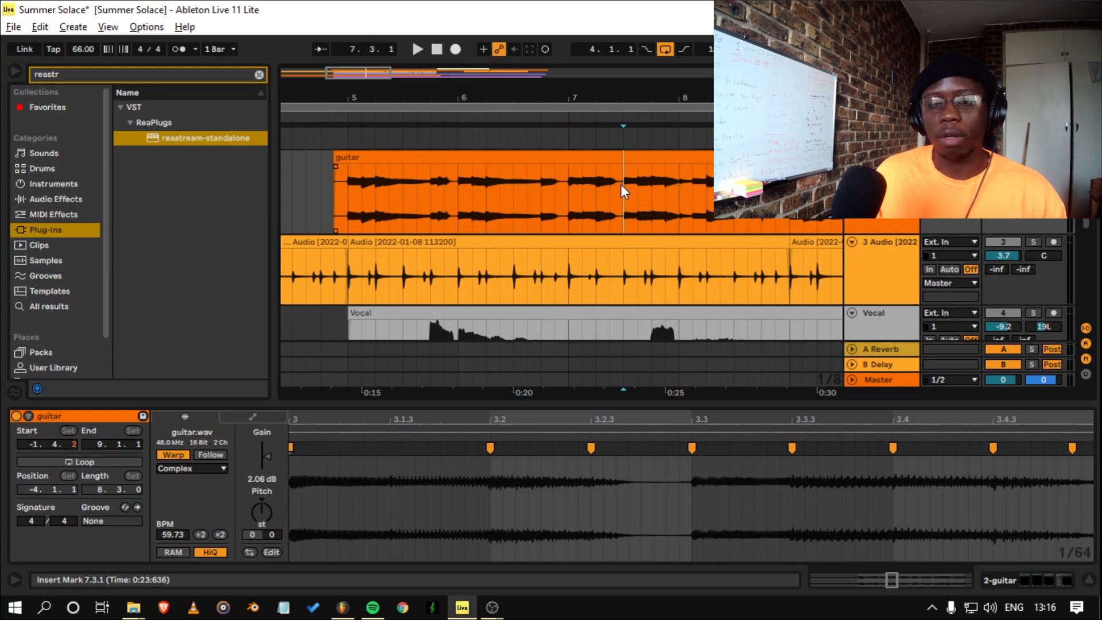
{"action": "scroll", "coordinate": [629, 184], "scroll_direction": "right", "scroll_amount": 1}
{"action": "left_click", "coordinate": [644, 182]}
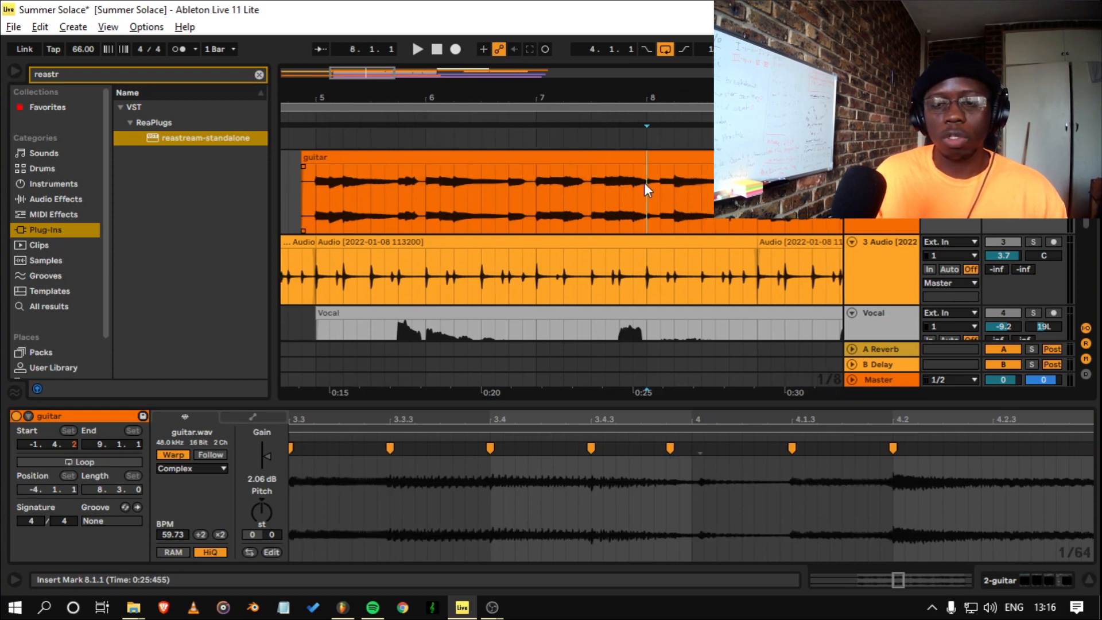
{"action": "scroll", "coordinate": [644, 182], "scroll_direction": "right", "scroll_amount": 1}
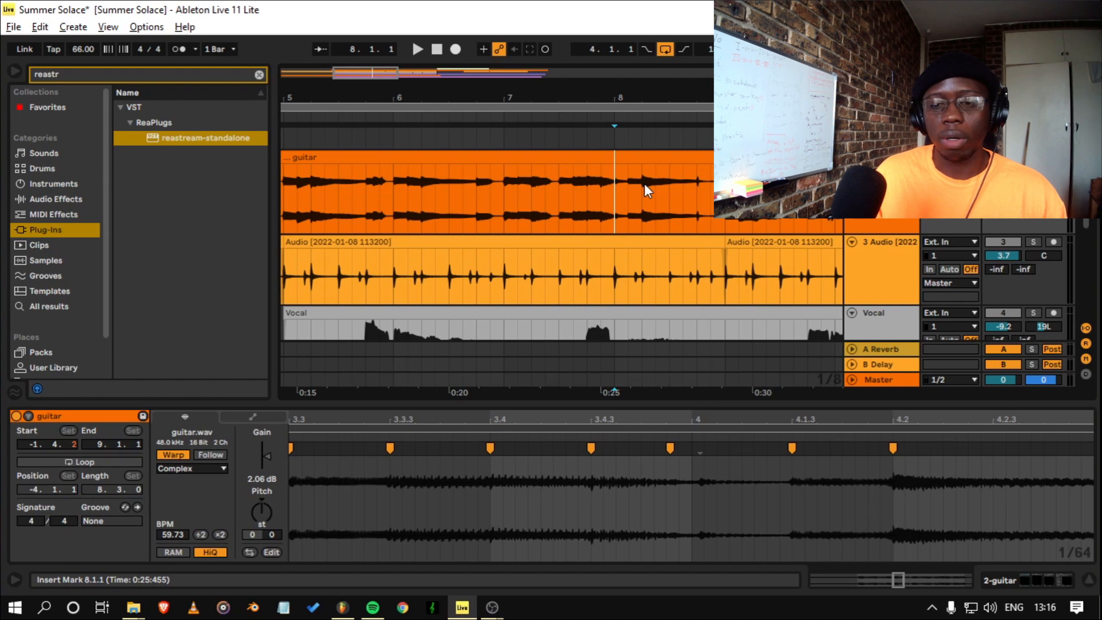
- Check the guitar passage start at 9.1.1 and play the clip from 11.1.1
{"action": "key", "text": "minus"}
{"action": "key", "text": "minus"}
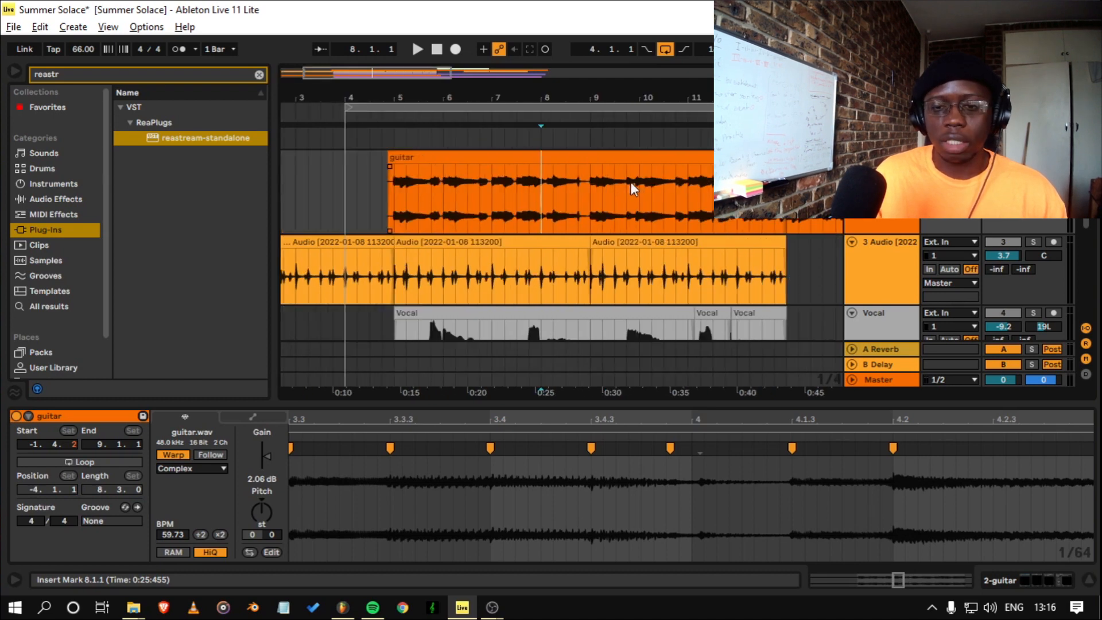
{"action": "left_click", "coordinate": [590, 184]}
{"action": "scroll", "coordinate": [591, 184], "scroll_direction": "right", "scroll_amount": 1}
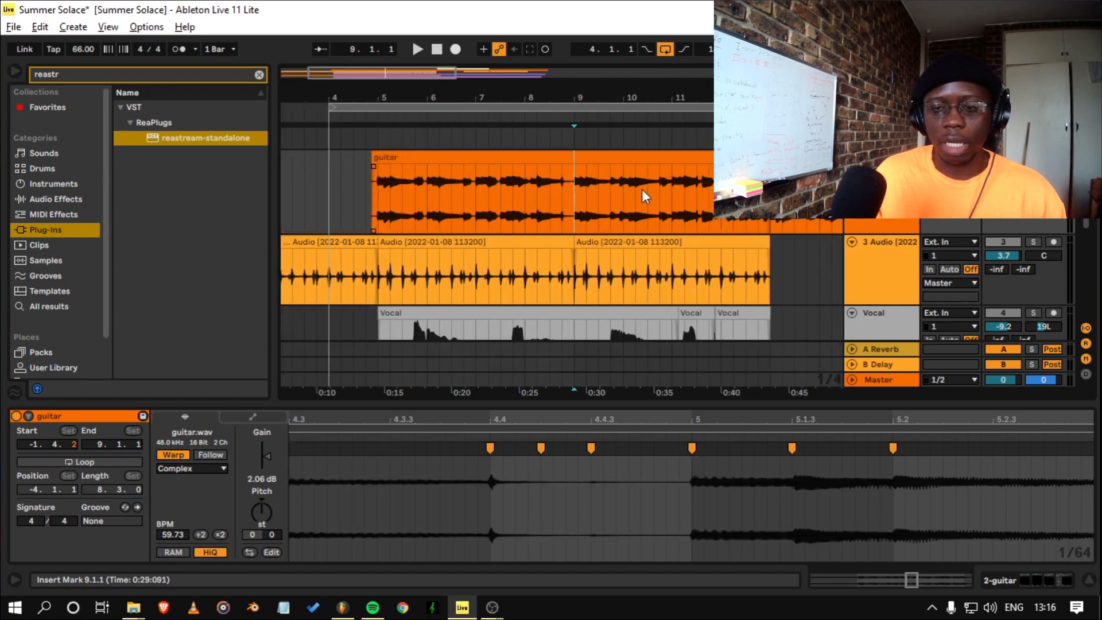
{"action": "left_click", "coordinate": [673, 184]}
{"action": "key", "text": "space"}
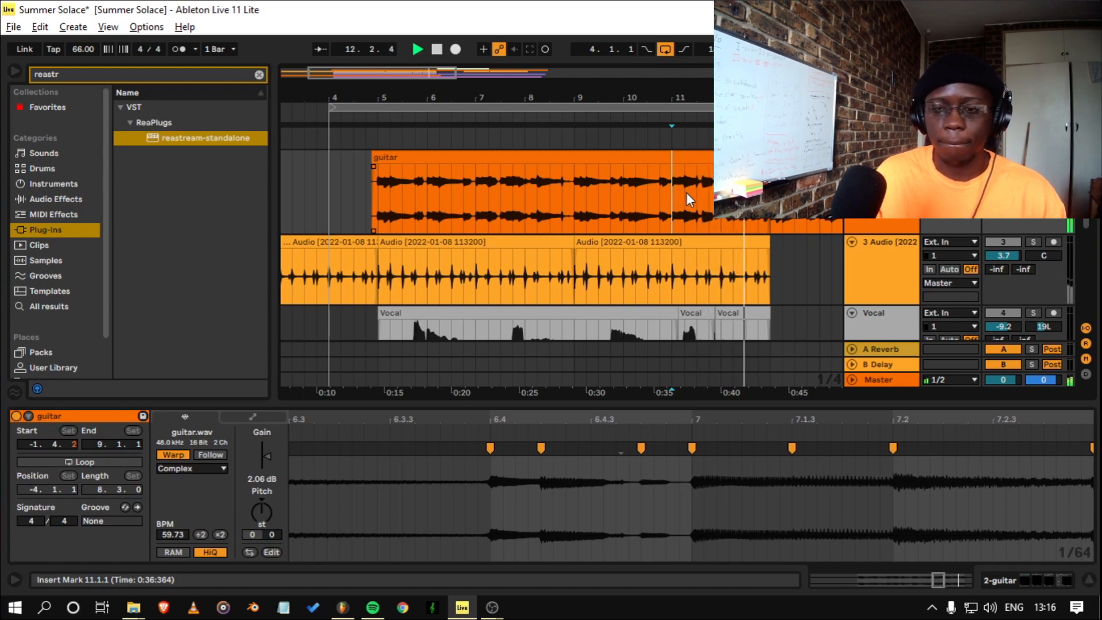
- Show the effect chain of the guitar track
{"action": "scroll", "coordinate": [687, 195], "scroll_direction": "down", "scroll_amount": 1}
{"action": "scroll", "coordinate": [686, 196], "scroll_direction": "up", "scroll_amount": 1}
{"action": "double_click", "coordinate": [881, 187]}
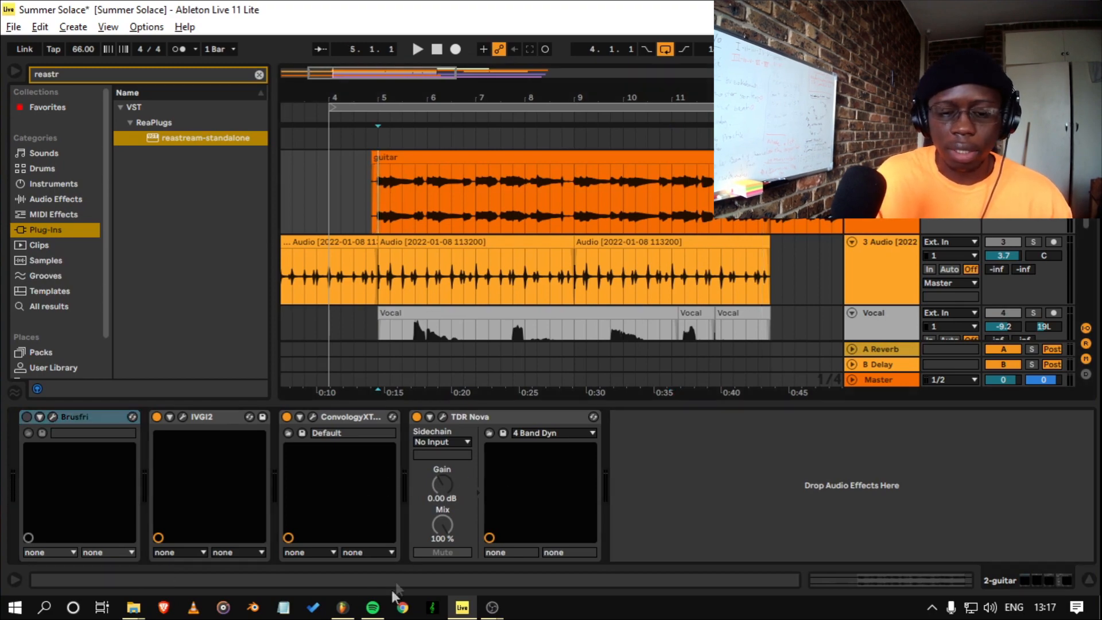
- Switch to FL Studio and inspect the Brusfri, OTT and Fruity Multiband Compressor effects on mixer Insert 1
{"action": "left_click", "coordinate": [342, 607]}
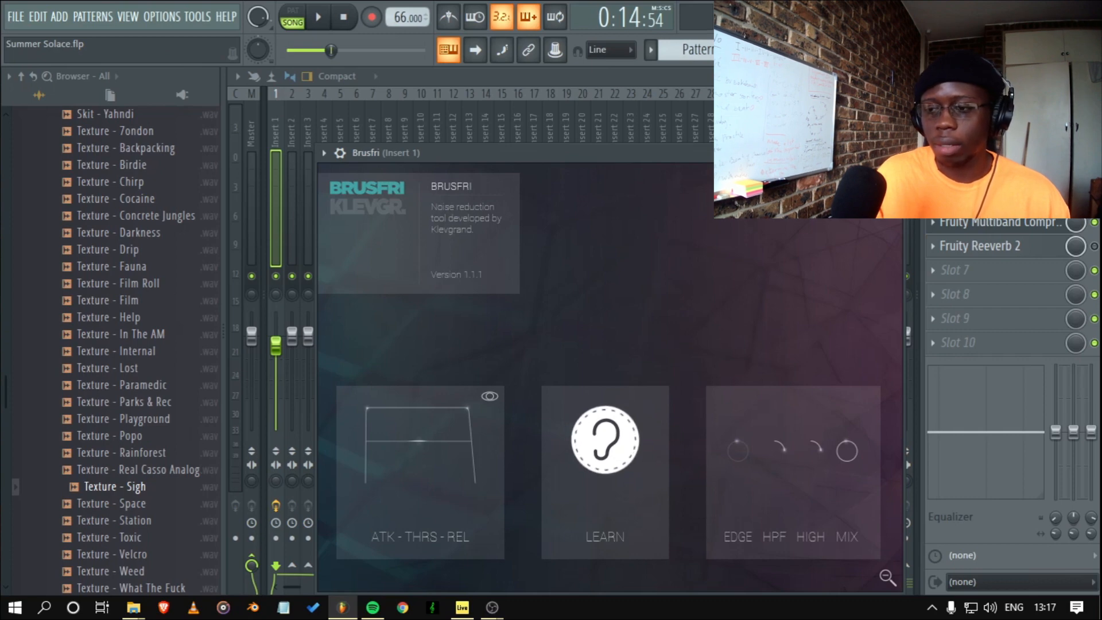
{"action": "left_click_drag", "start_coordinate": [645, 153], "coordinate": [618, 109]}
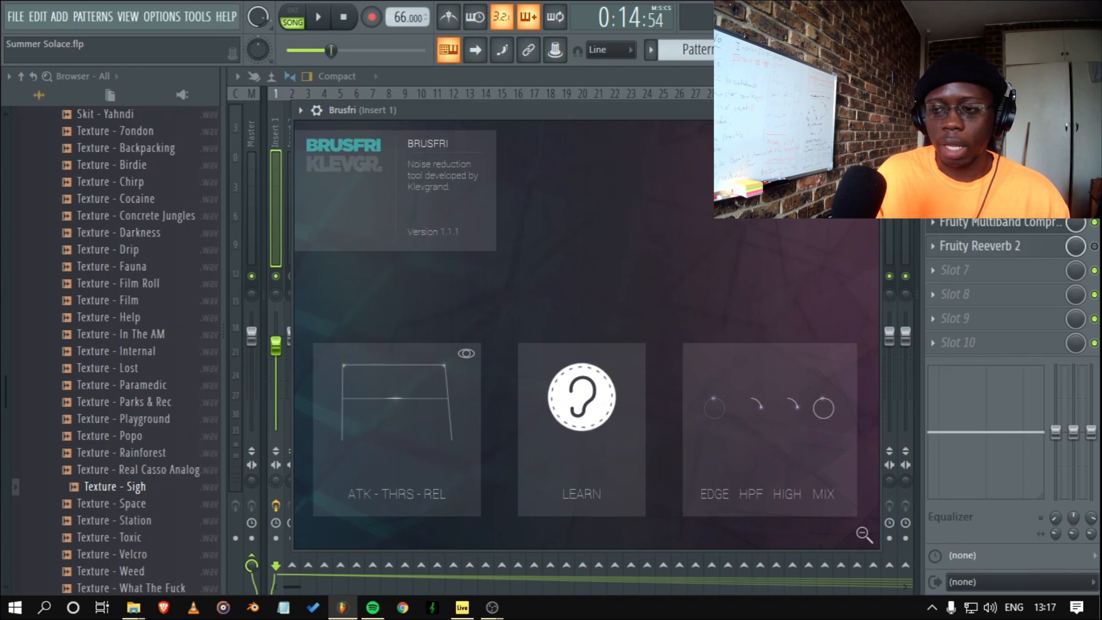
{"action": "left_click", "coordinate": [956, 173]}
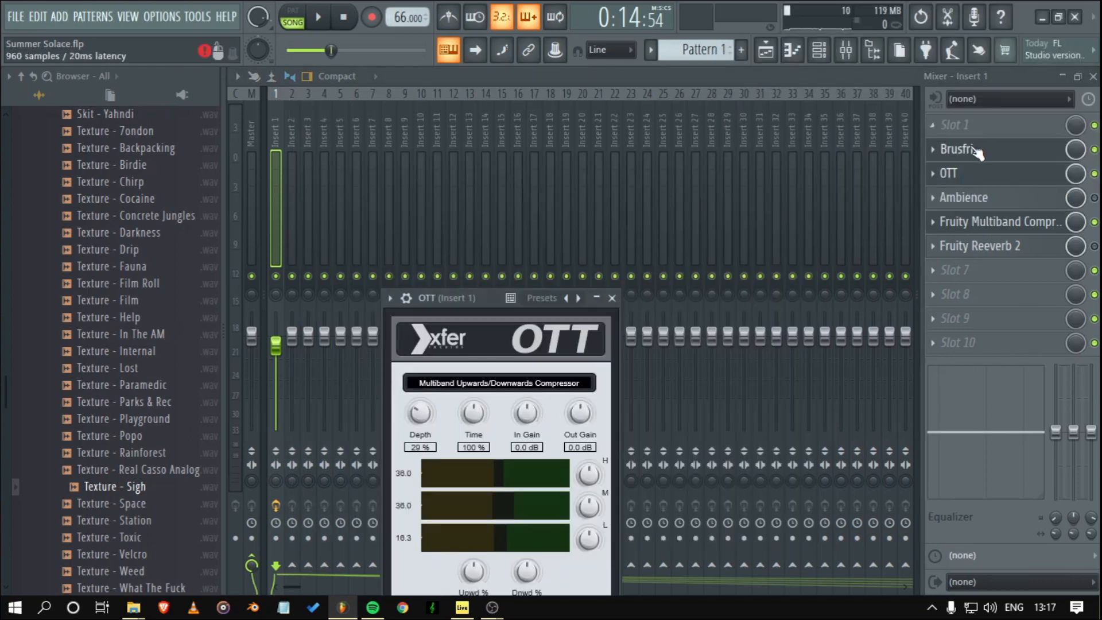
{"action": "left_click", "coordinate": [973, 151]}
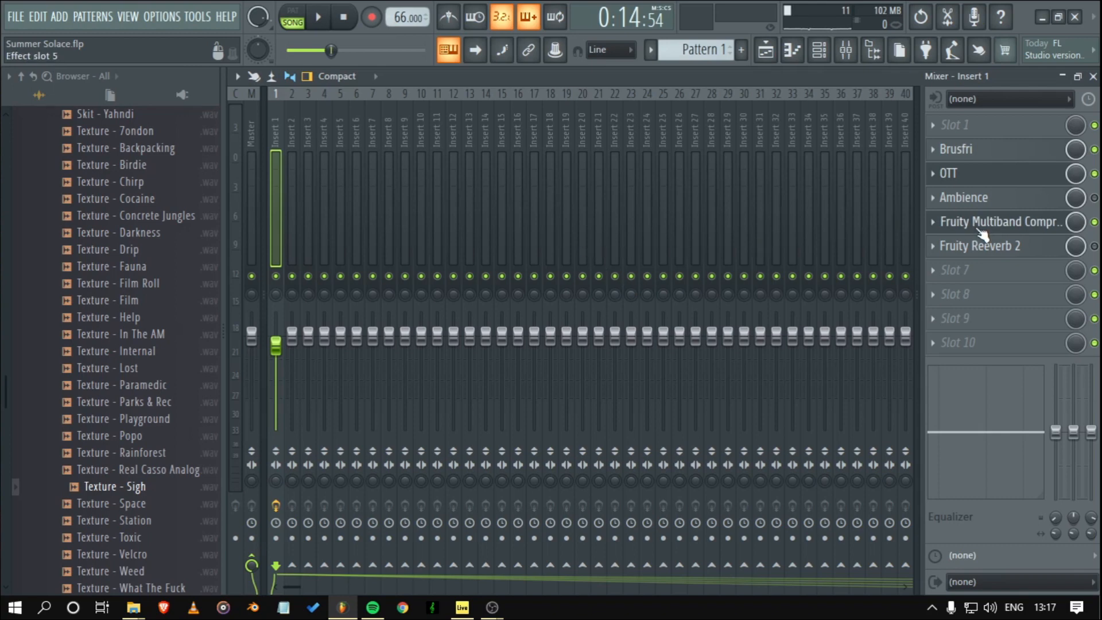
{"action": "left_click", "coordinate": [941, 223]}
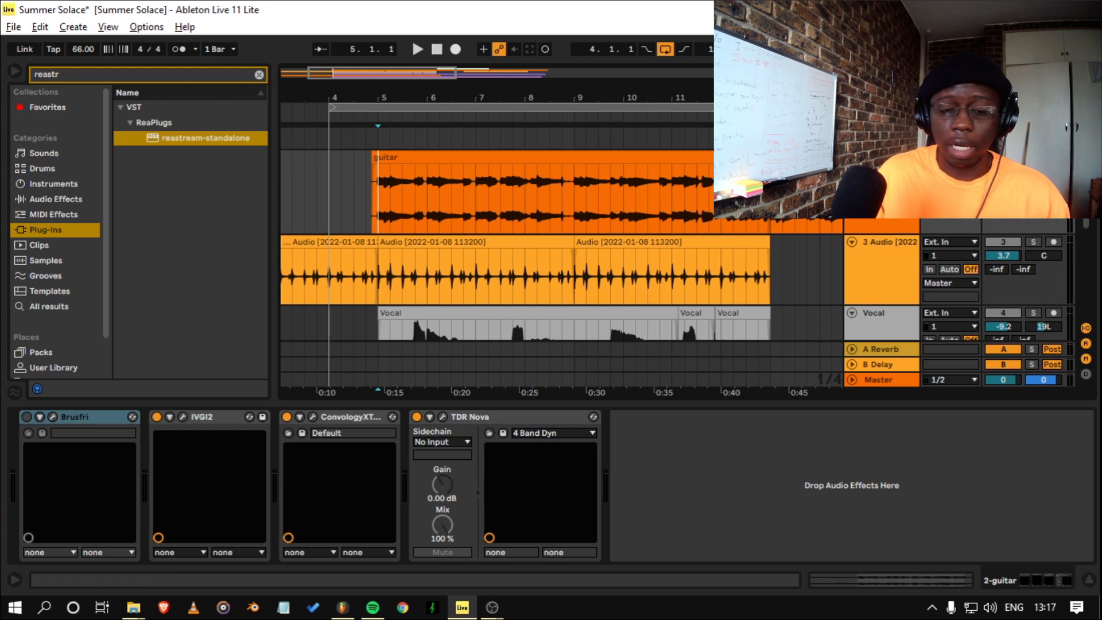
{"action": "left_click", "coordinate": [211, 418]}
{"action": "key", "text": "Delete"}
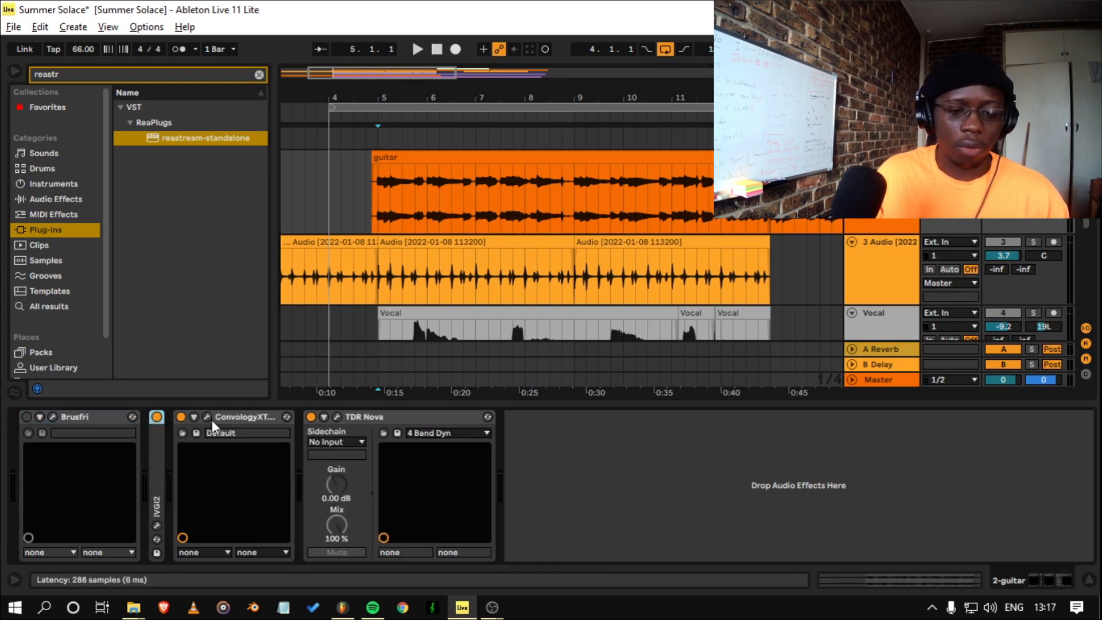
{"action": "key", "text": "ctrl+z"}
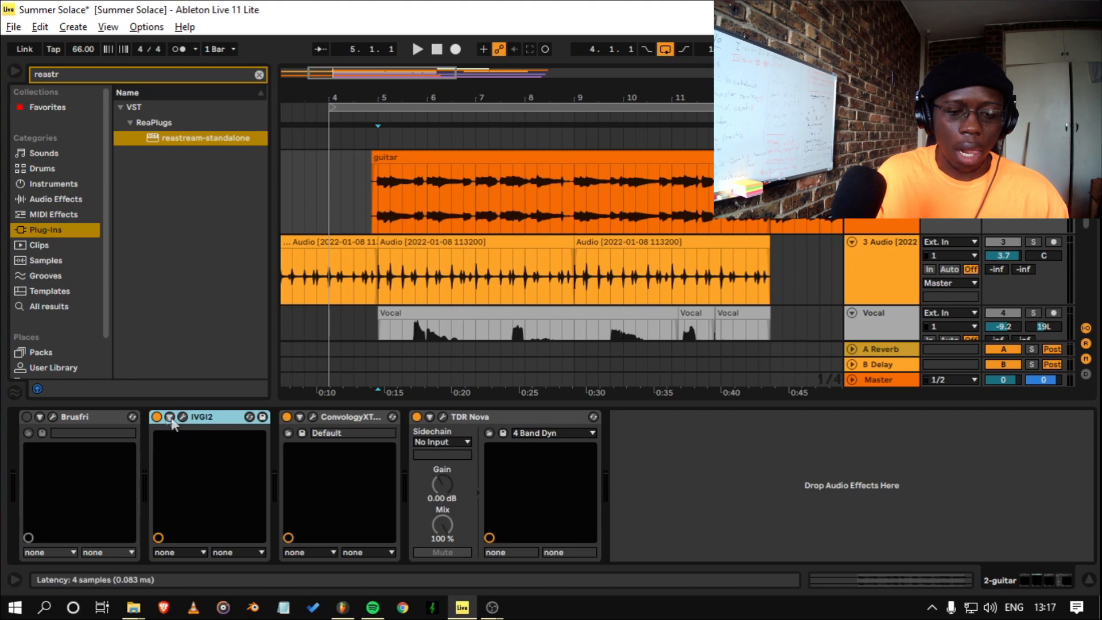
- Turn off ConvologyXT and TDR Nova on the guitar track and play from 5.1.1 to hear the IVGI2 effect
{"action": "left_click", "coordinate": [287, 418]}
{"action": "left_click", "coordinate": [417, 417]}
{"action": "left_click", "coordinate": [376, 212]}
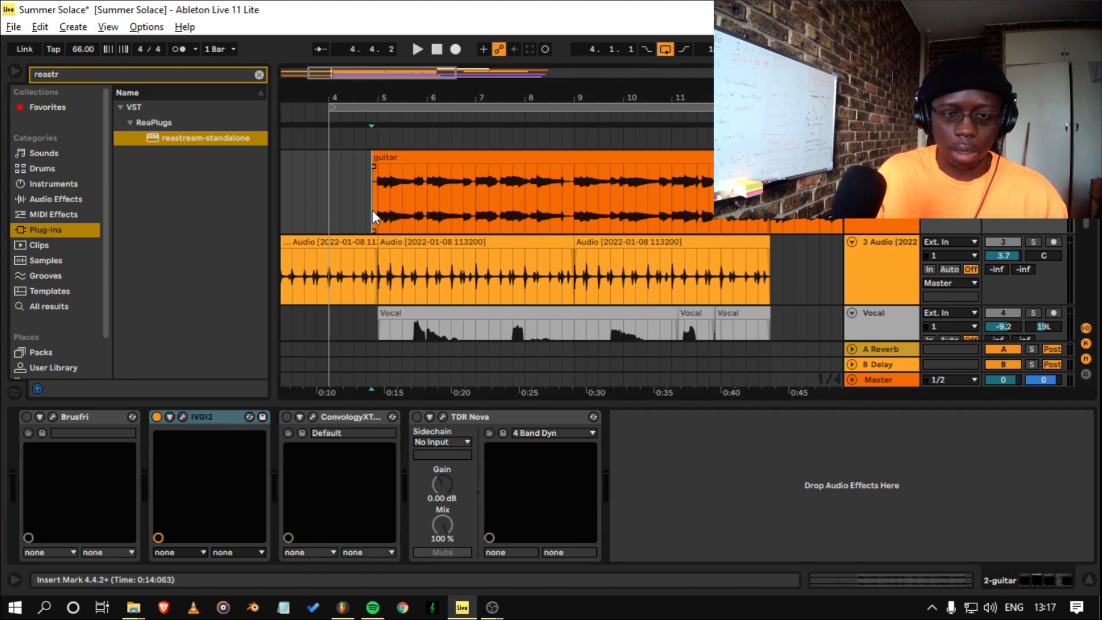
{"action": "key", "text": "space"}
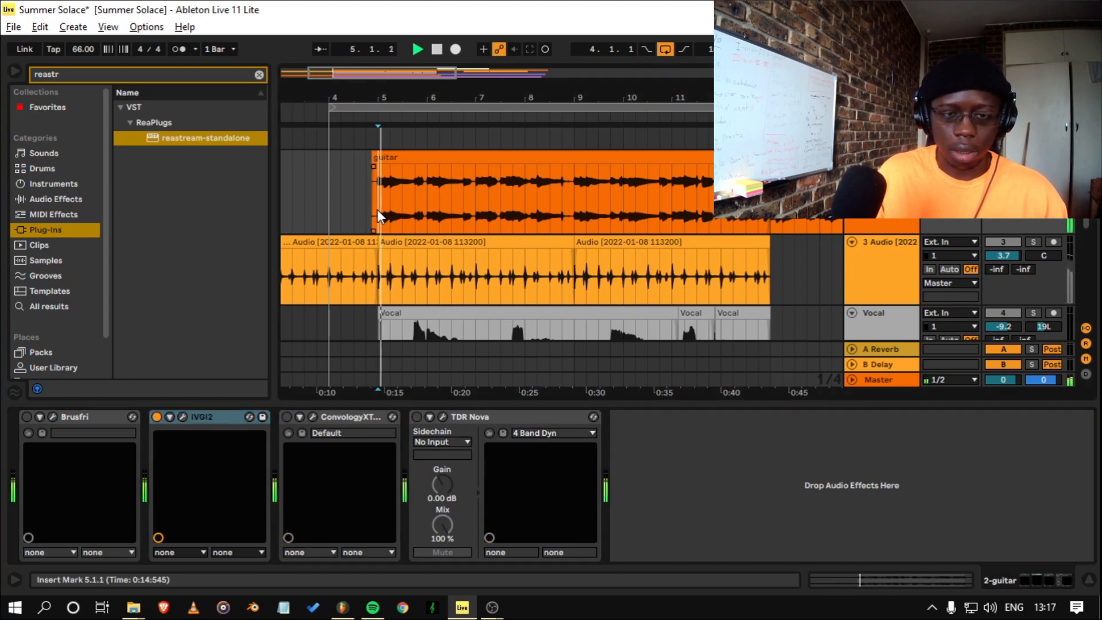
{"action": "left_click", "coordinate": [157, 416]}
{"action": "key", "text": "space"}
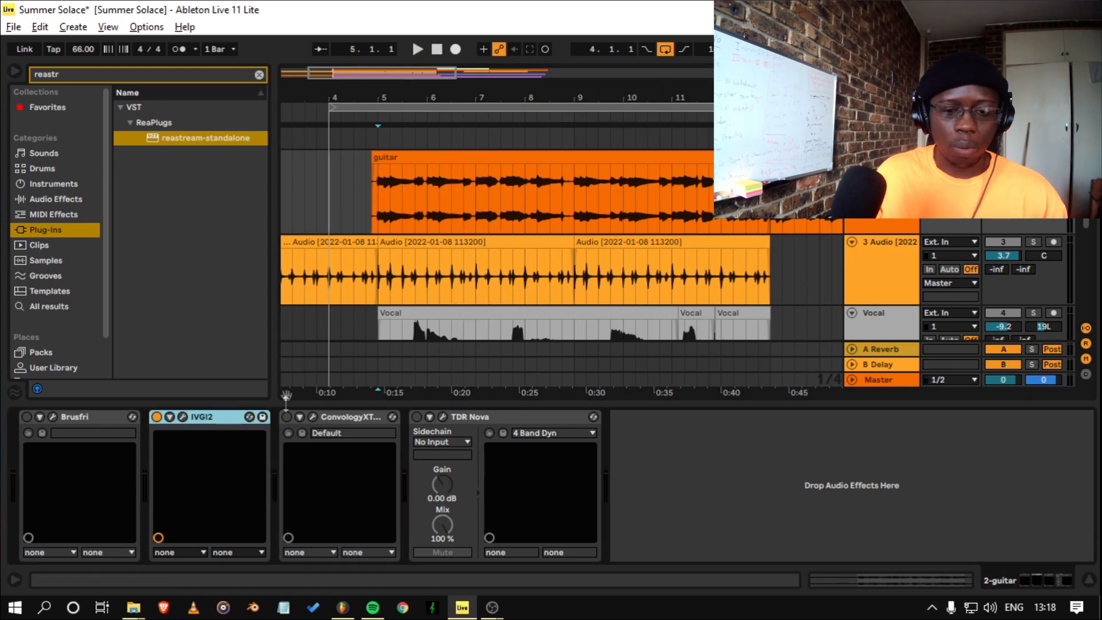
- Turn ConvologyXT back on in the guitar chain and open its plug-in window to review the settings
{"action": "left_click", "coordinate": [287, 417]}
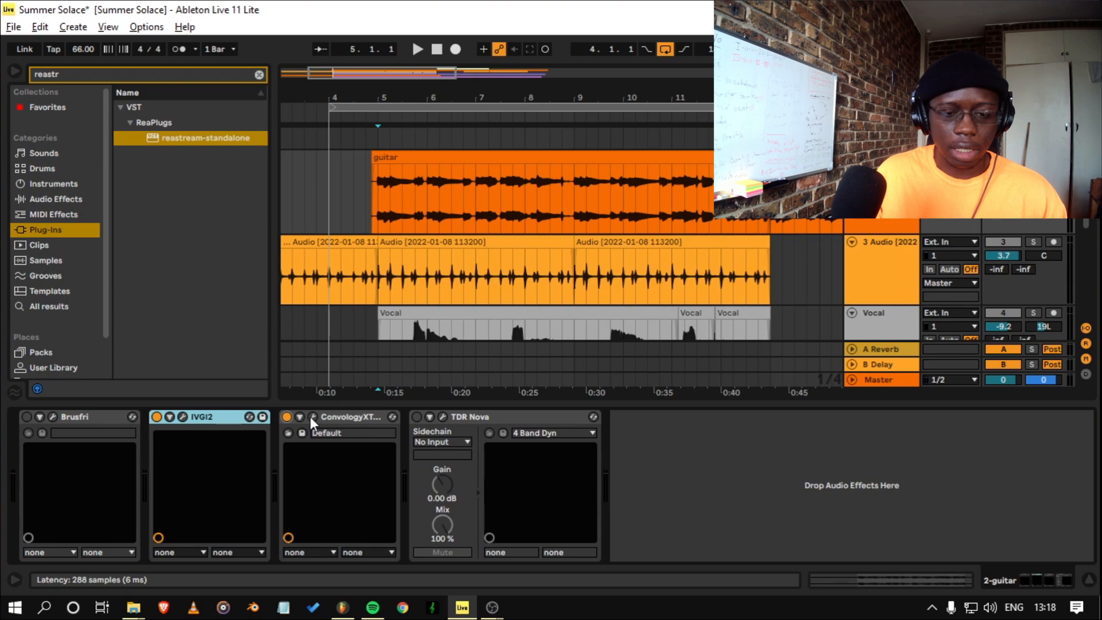
{"action": "left_click", "coordinate": [312, 416]}
{"action": "left_click_drag", "start_coordinate": [386, 108], "coordinate": [574, 113]}
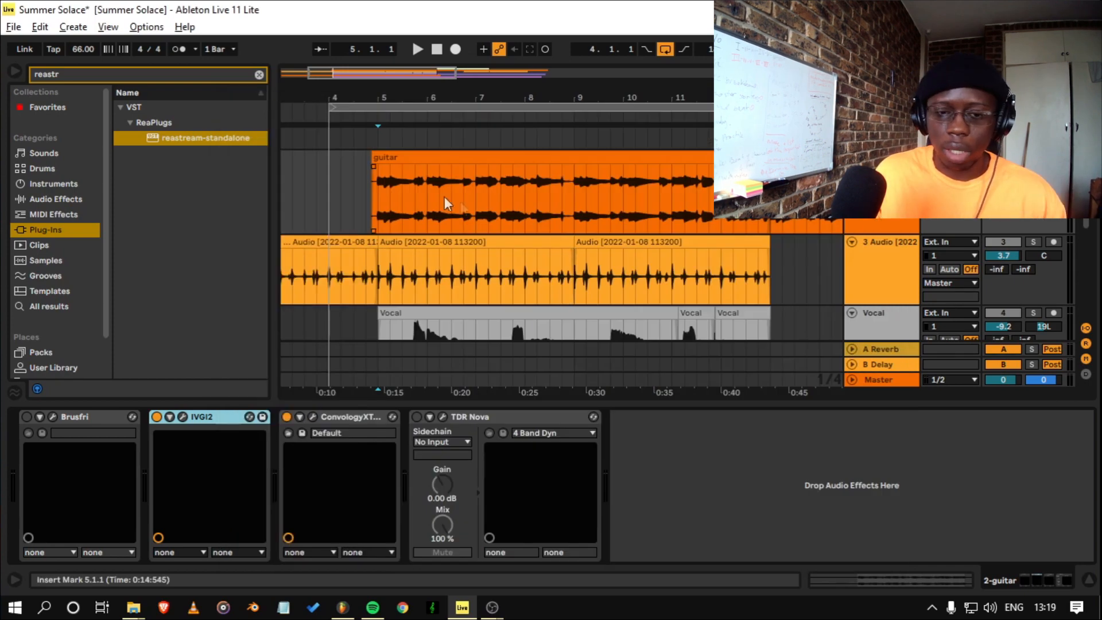
- Play the guitar from 5.1.1 with ConvologyXT off and on to compare the sound, and reopen its plug-in window
{"action": "left_click", "coordinate": [460, 201]}
{"action": "key", "text": "space"}
{"action": "left_click", "coordinate": [285, 417]}
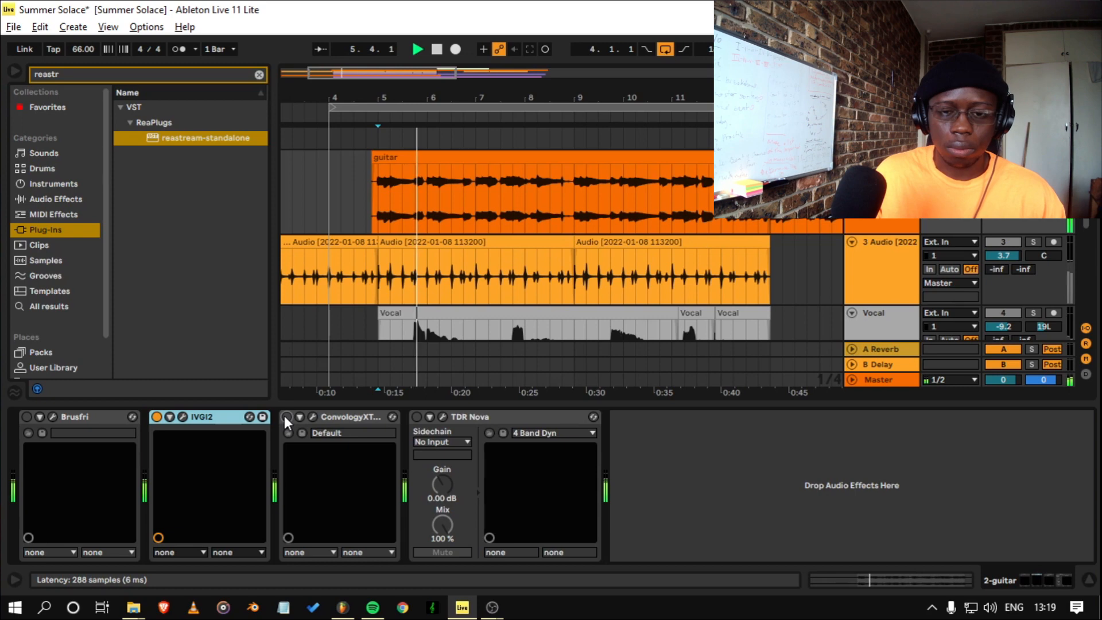
{"action": "key", "text": "space"}
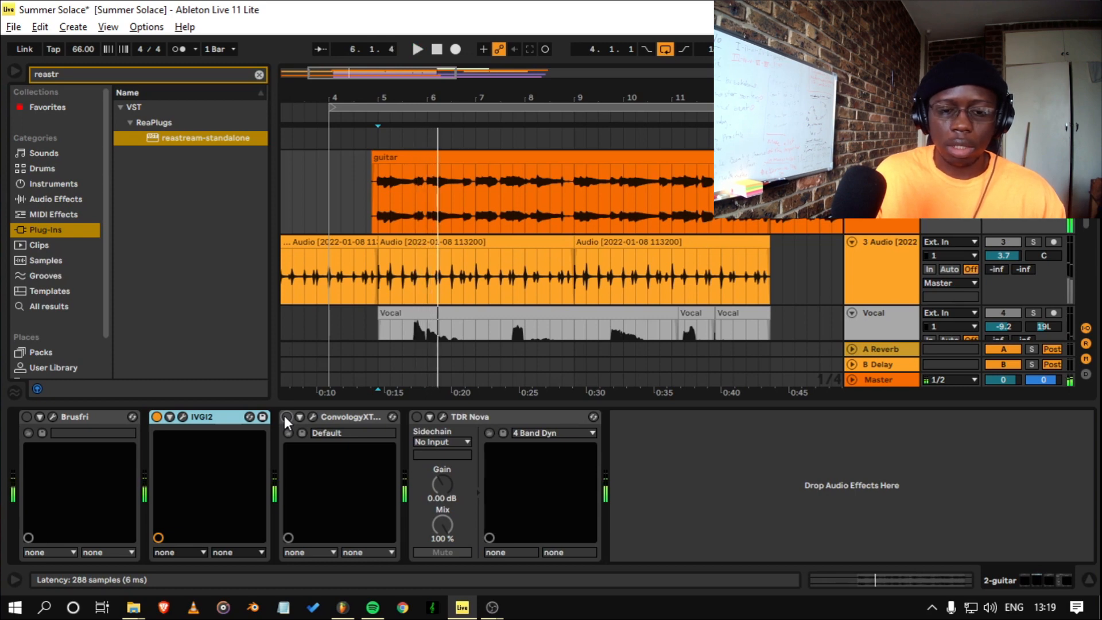
{"action": "left_click", "coordinate": [286, 416]}
{"action": "key", "text": "space"}
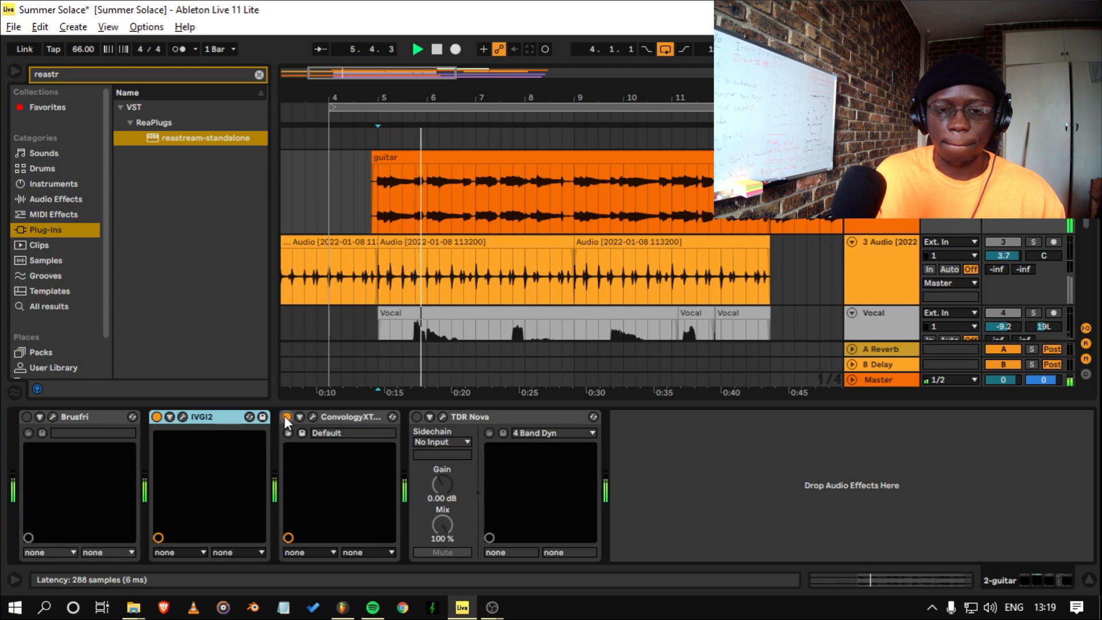
{"action": "key", "text": "space"}
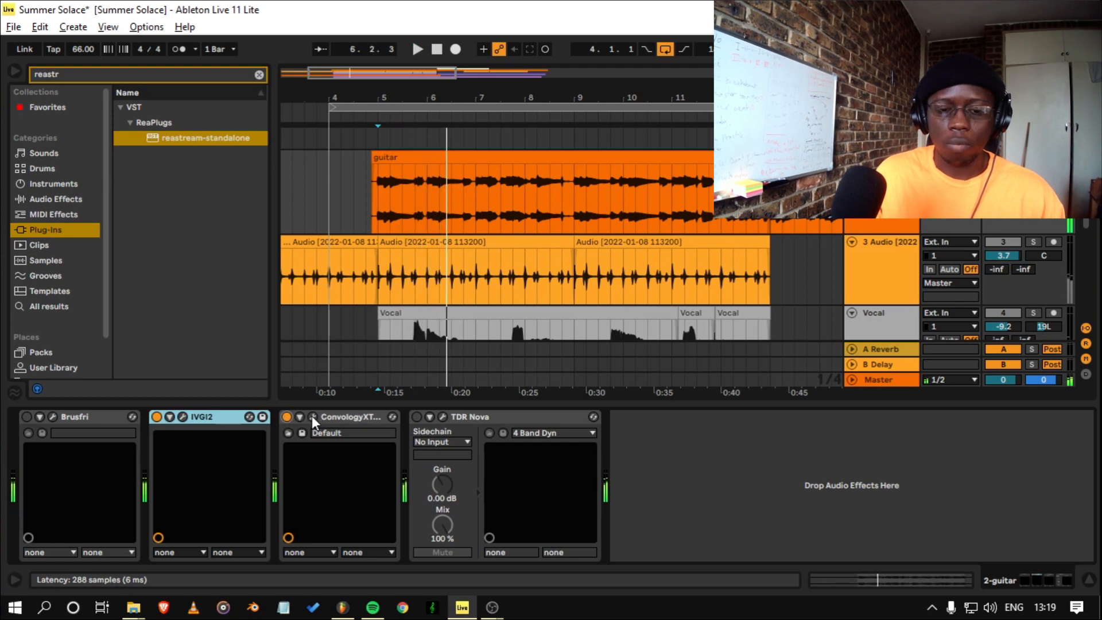
{"action": "left_click", "coordinate": [313, 417]}
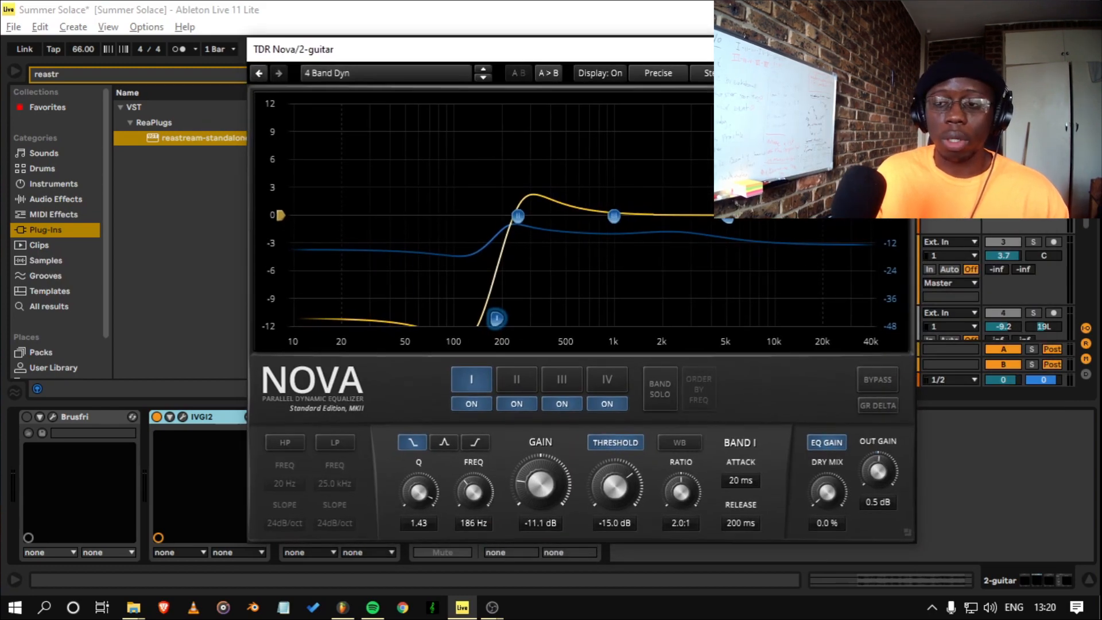
- Review the Vocal track's effect chain and inspect its ValhallaSupermassive settings
{"action": "left_click", "coordinate": [406, 253]}
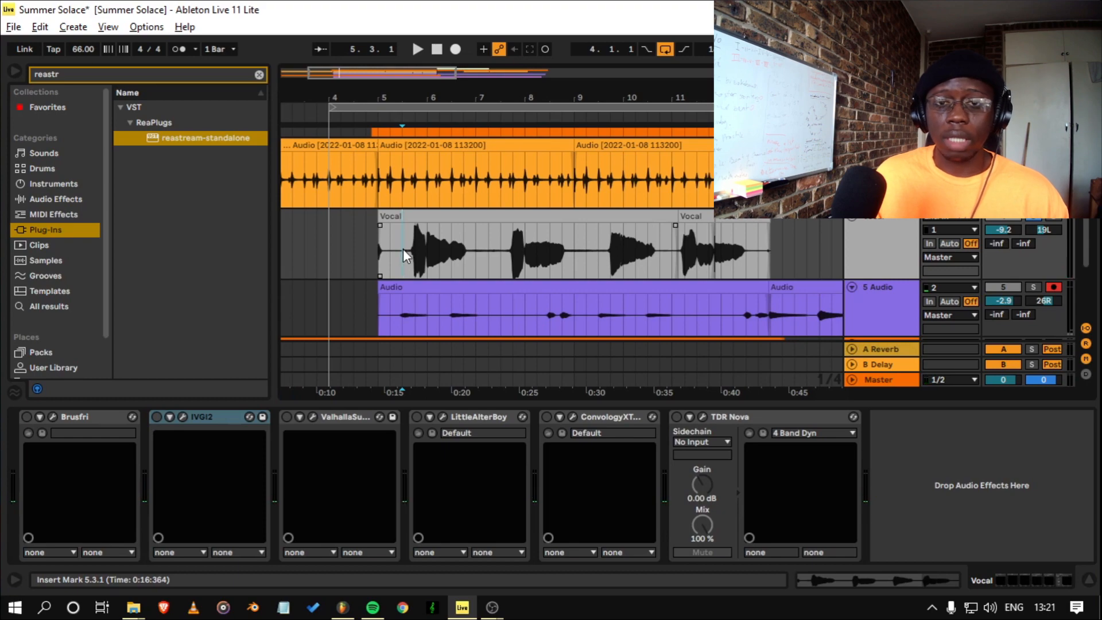
{"action": "left_click", "coordinate": [431, 287]}
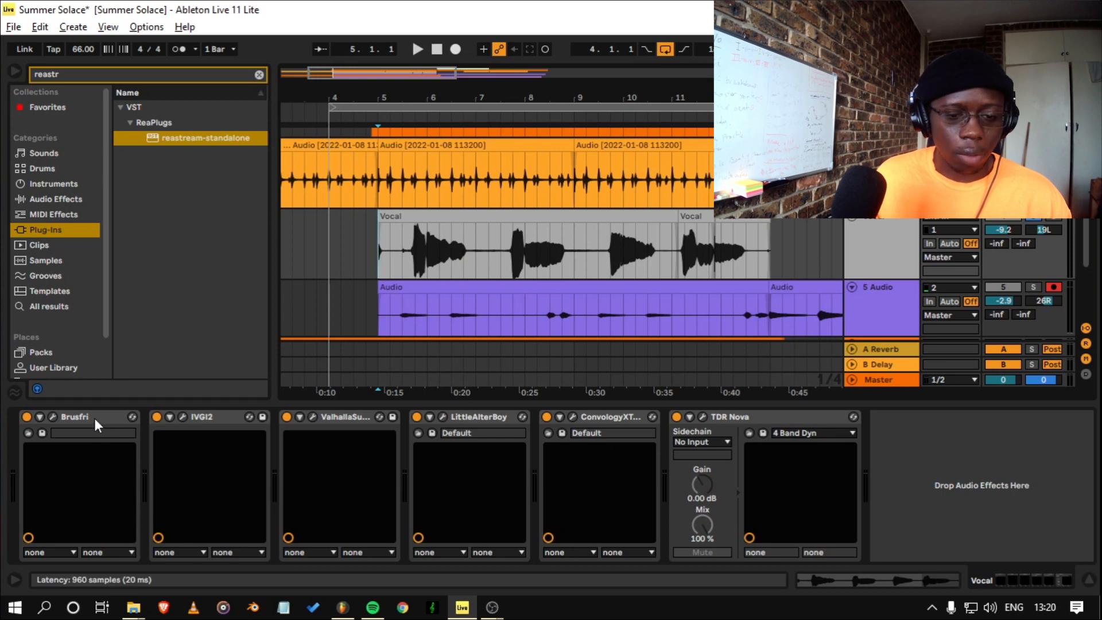
{"action": "left_click", "coordinate": [213, 413]}
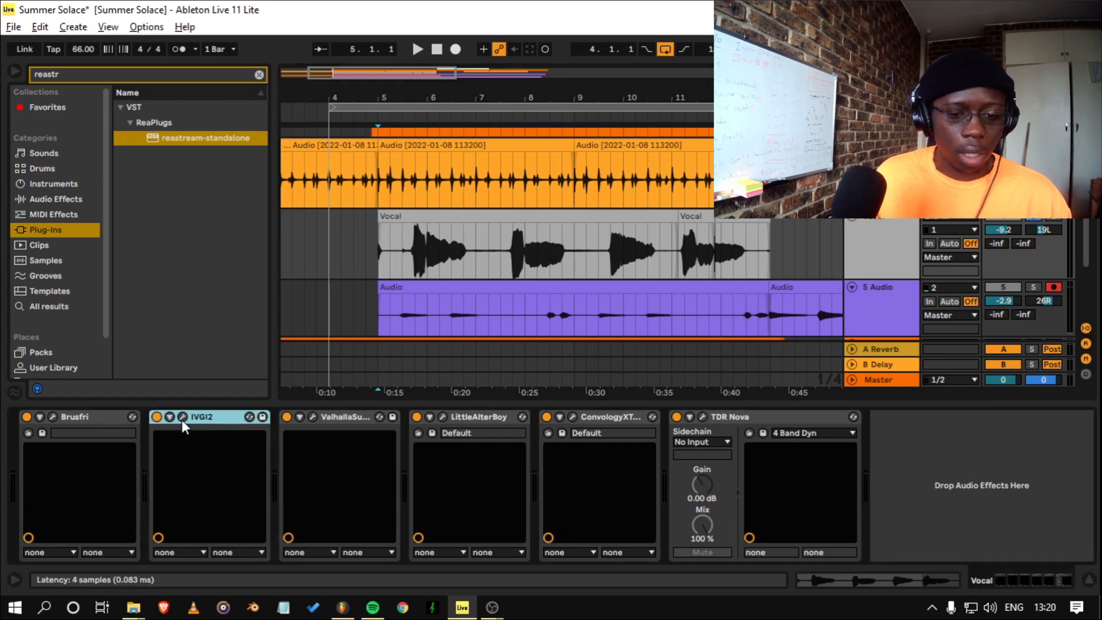
{"action": "left_click", "coordinate": [314, 416]}
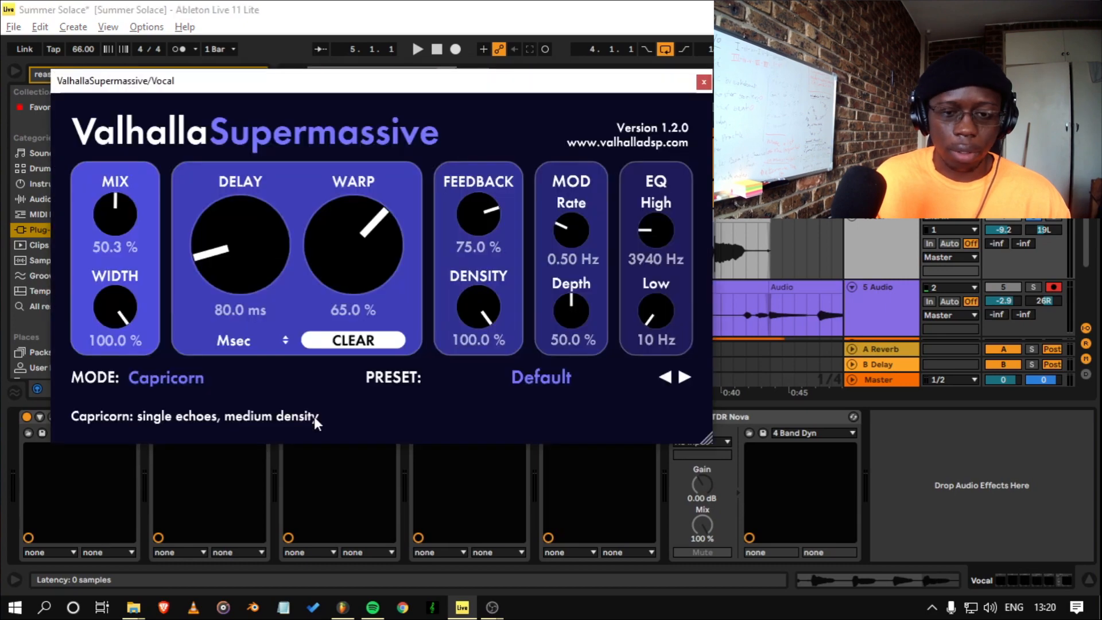
{"action": "left_click", "coordinate": [703, 83]}
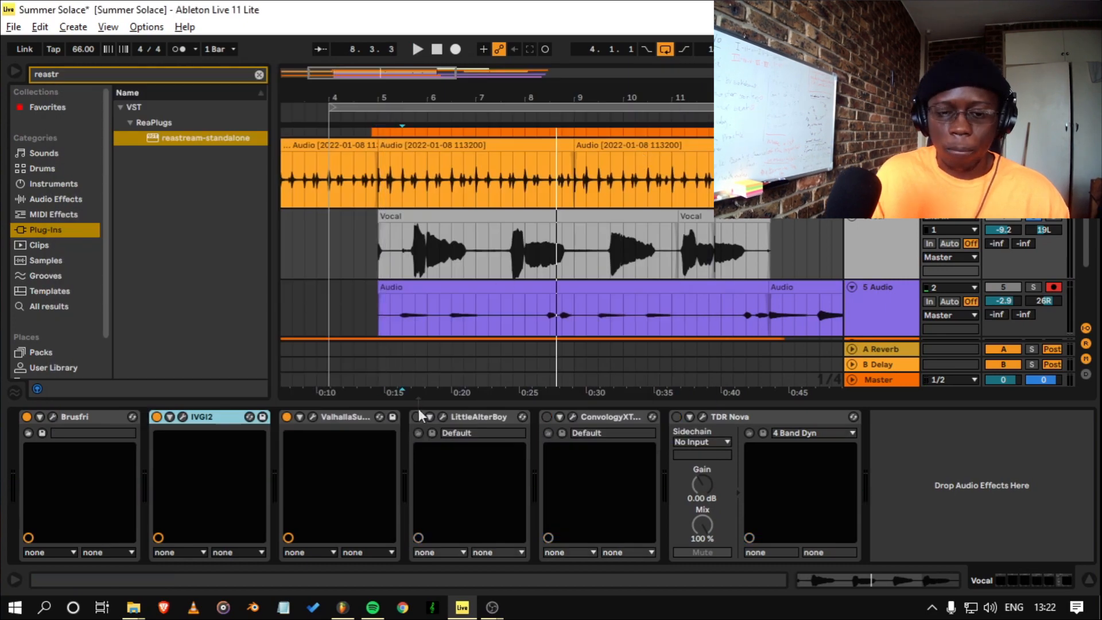
- Turn on LittleAlterBoy in the Vocal chain and inspect its pitch, formant and mode settings
{"action": "left_click", "coordinate": [470, 419]}
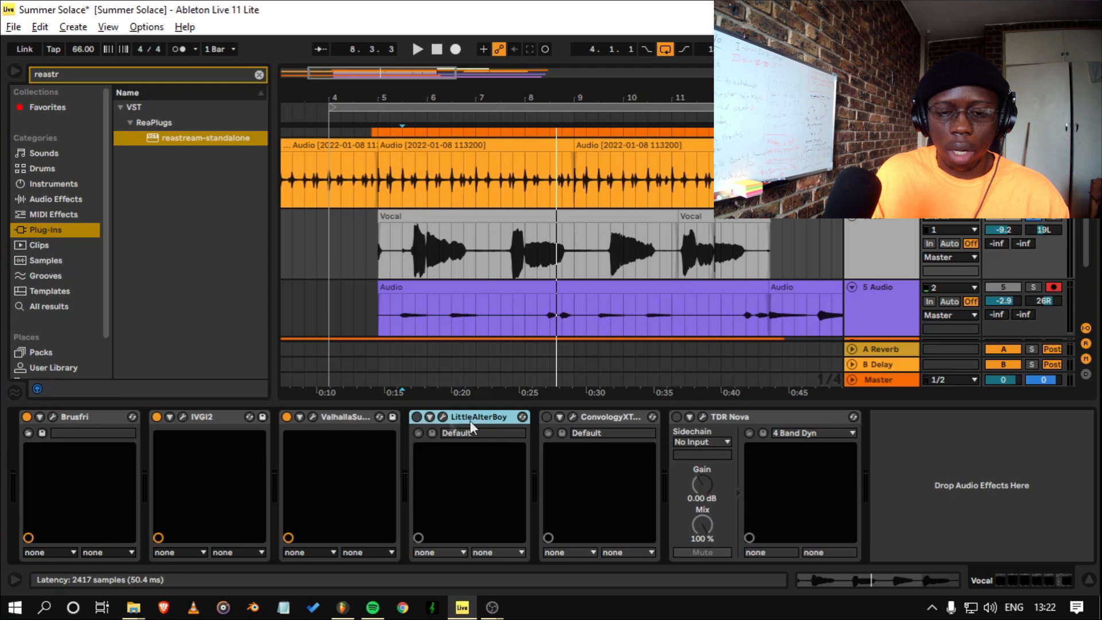
{"action": "left_click", "coordinate": [419, 417]}
{"action": "left_click", "coordinate": [442, 416]}
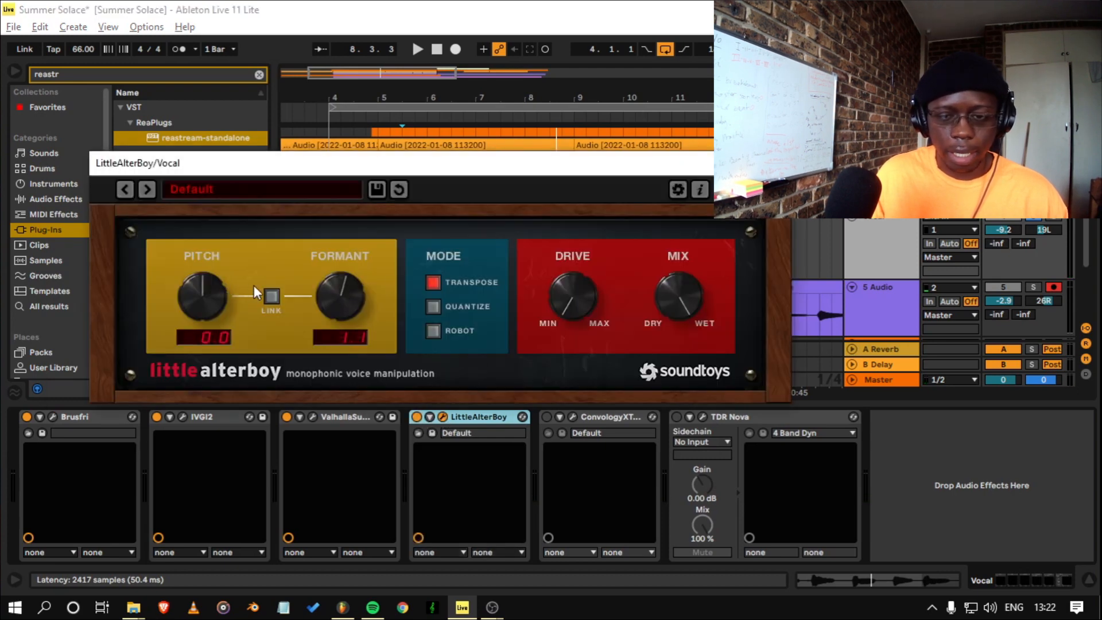
{"action": "left_click", "coordinate": [778, 163]}
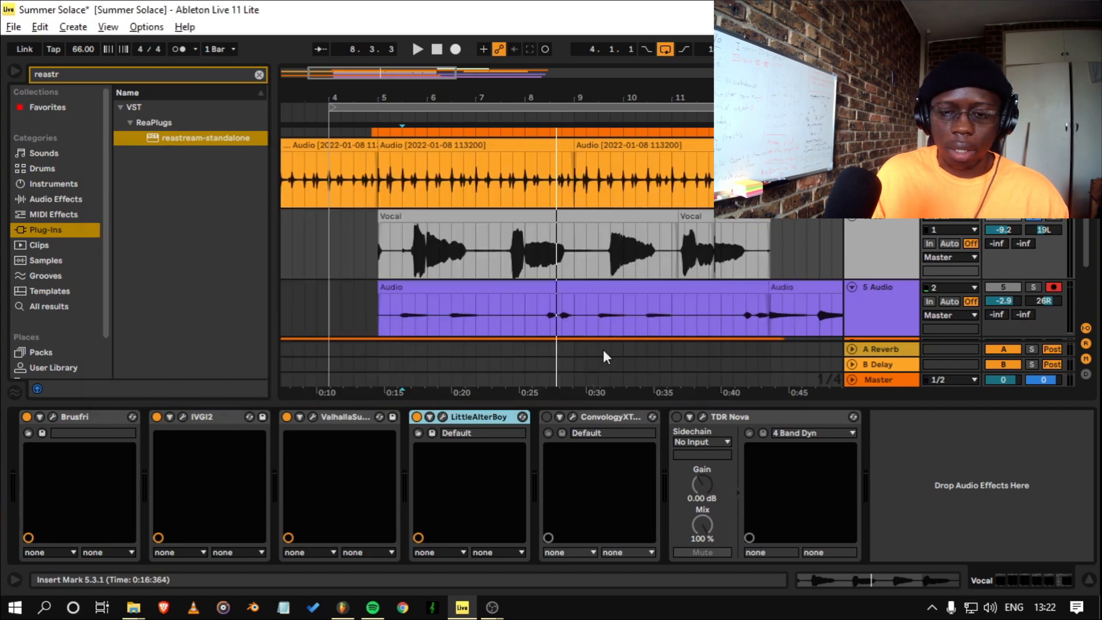
- Turn on ConvologyXT in the Vocal chain and play the vocal from 5.3.1
{"action": "left_click", "coordinate": [545, 417]}
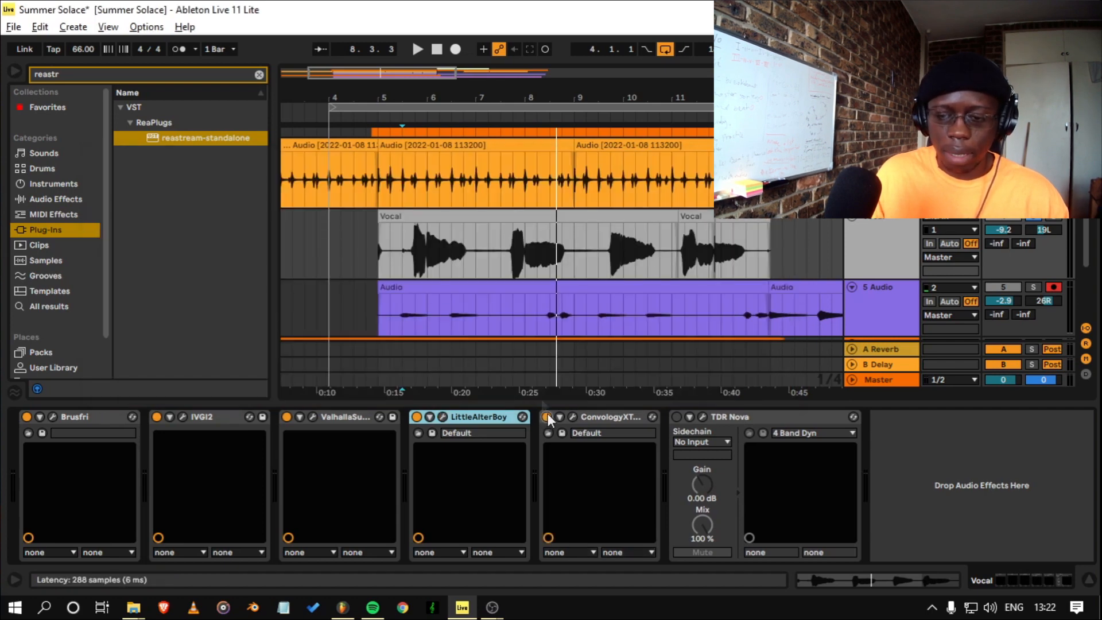
{"action": "left_click", "coordinate": [382, 253]}
{"action": "left_click", "coordinate": [402, 254]}
{"action": "key", "text": "space"}
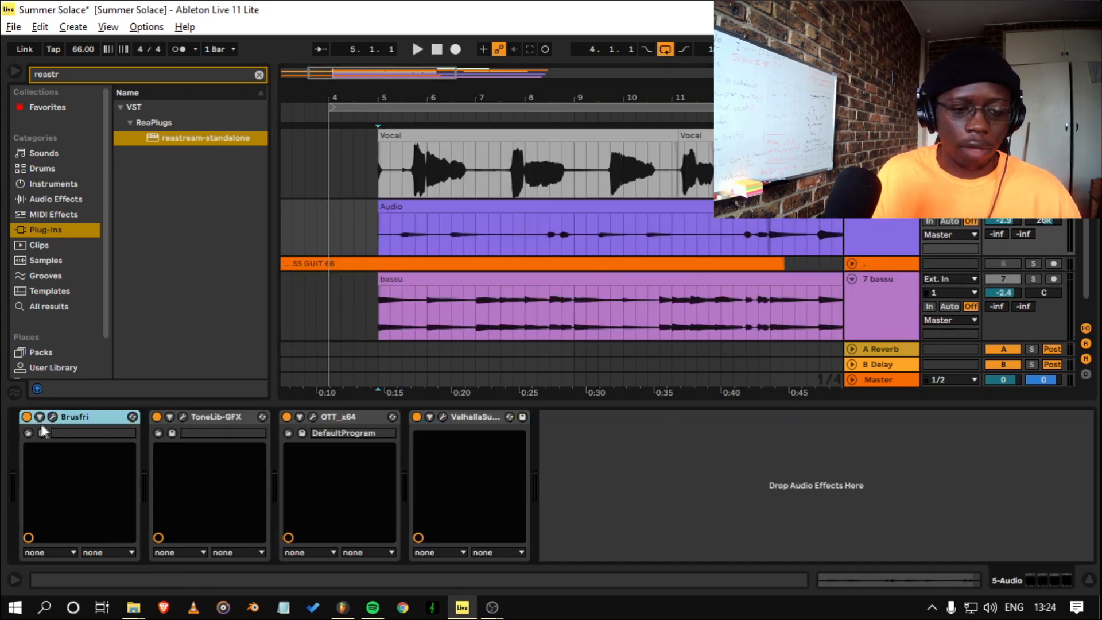
- Inspect ToneLib-GFX on the 5-Audio track, including its local preset list and the Splitted clean effect chain
{"action": "left_click", "coordinate": [181, 416]}
{"action": "left_click_drag", "start_coordinate": [319, 96], "coordinate": [319, 68]}
{"action": "left_click", "coordinate": [151, 157]}
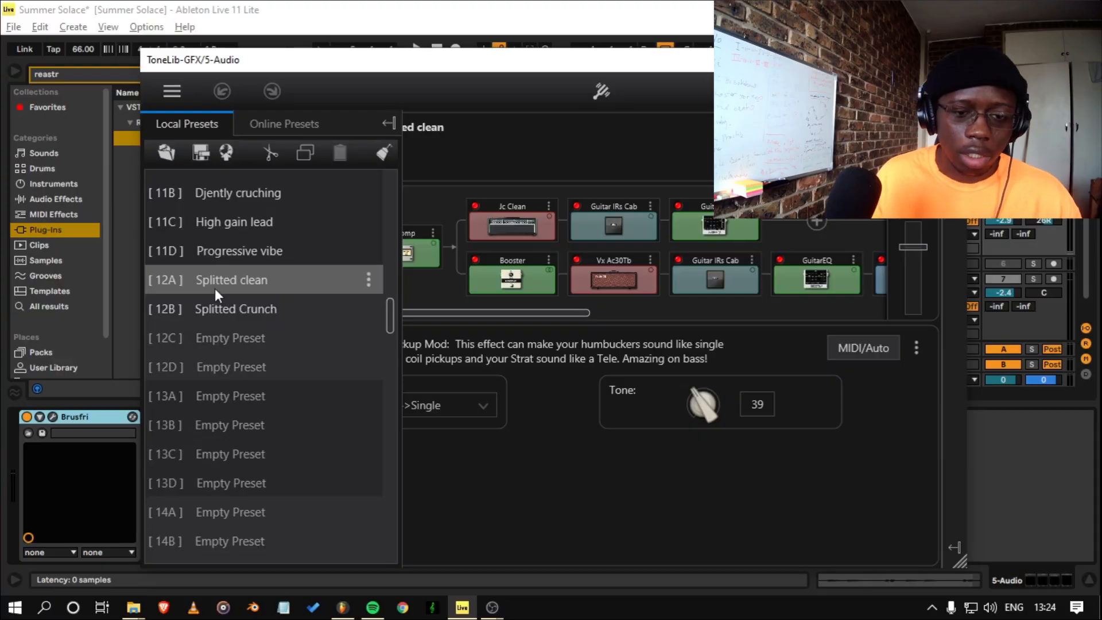
{"action": "left_click", "coordinate": [389, 123]}
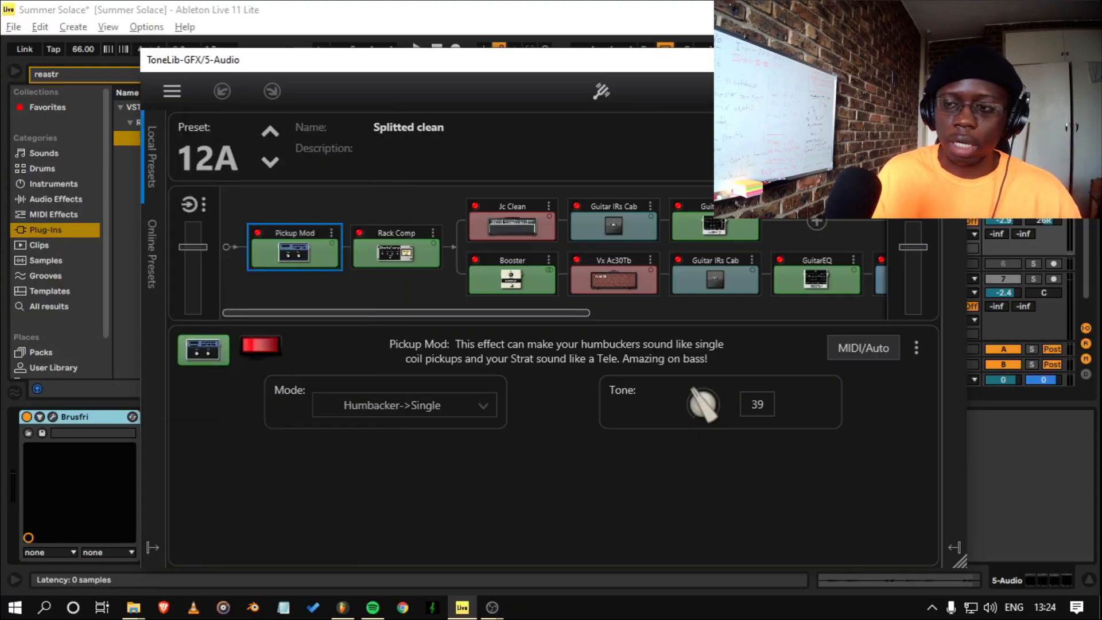
{"action": "left_click", "coordinate": [953, 60]}
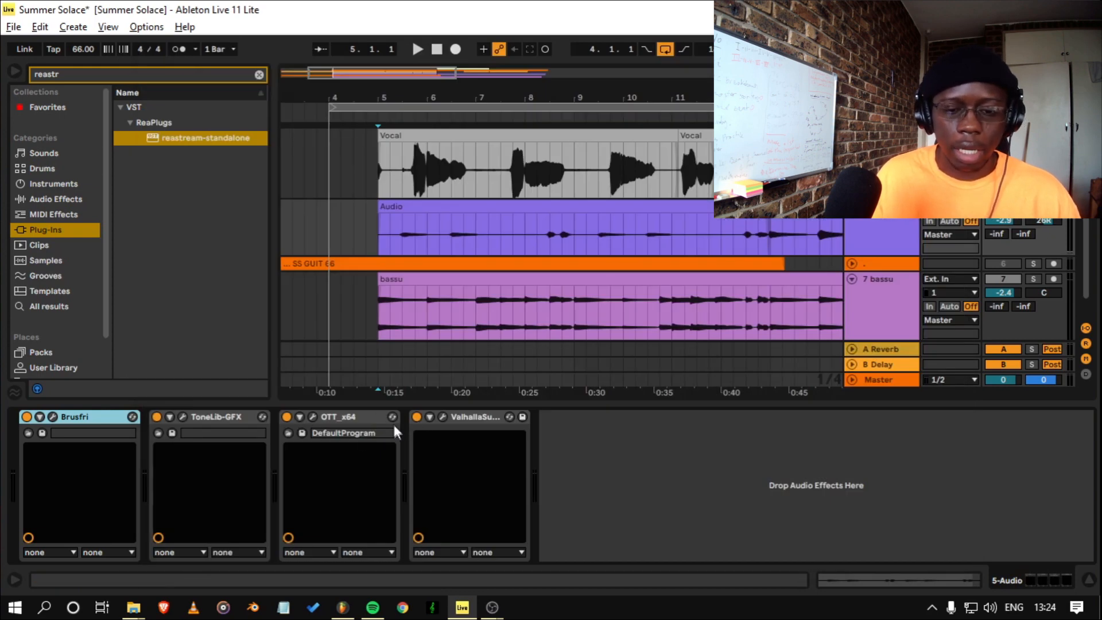
- Inspect the ValhallaSupermassive settings on the 5-Audio track and play the track from 5.1.1
{"action": "left_click", "coordinate": [443, 416]}
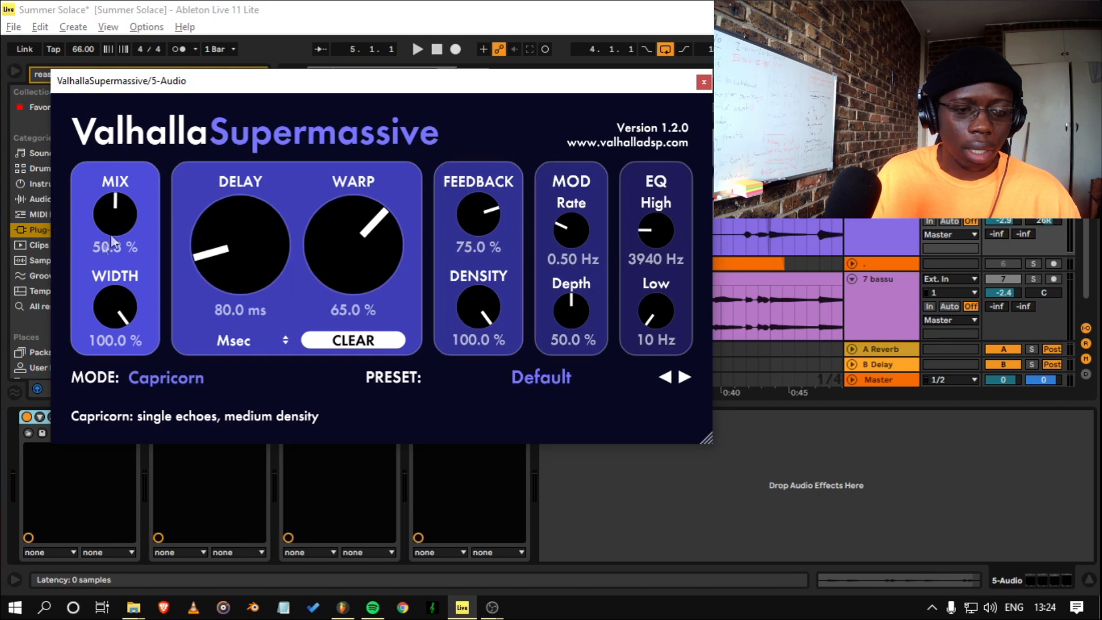
{"action": "left_click", "coordinate": [699, 85]}
{"action": "key", "text": "space"}
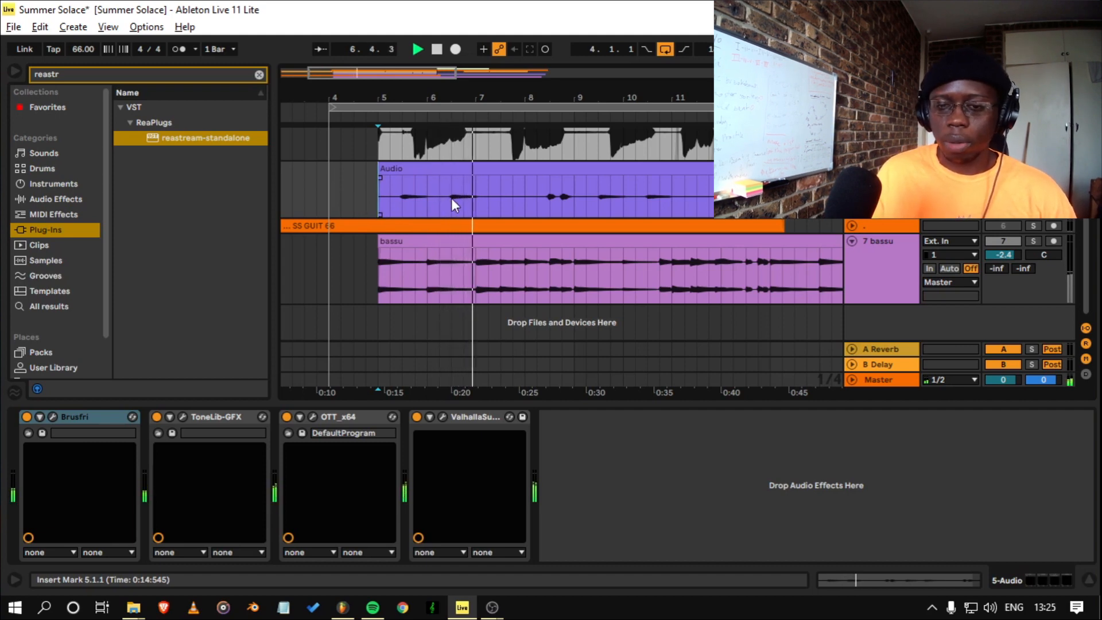
{"action": "key", "text": "space"}
- Select the bassu clip, check its effect chain, and solo the 7 bassu track to audition it
{"action": "left_click", "coordinate": [319, 237]}
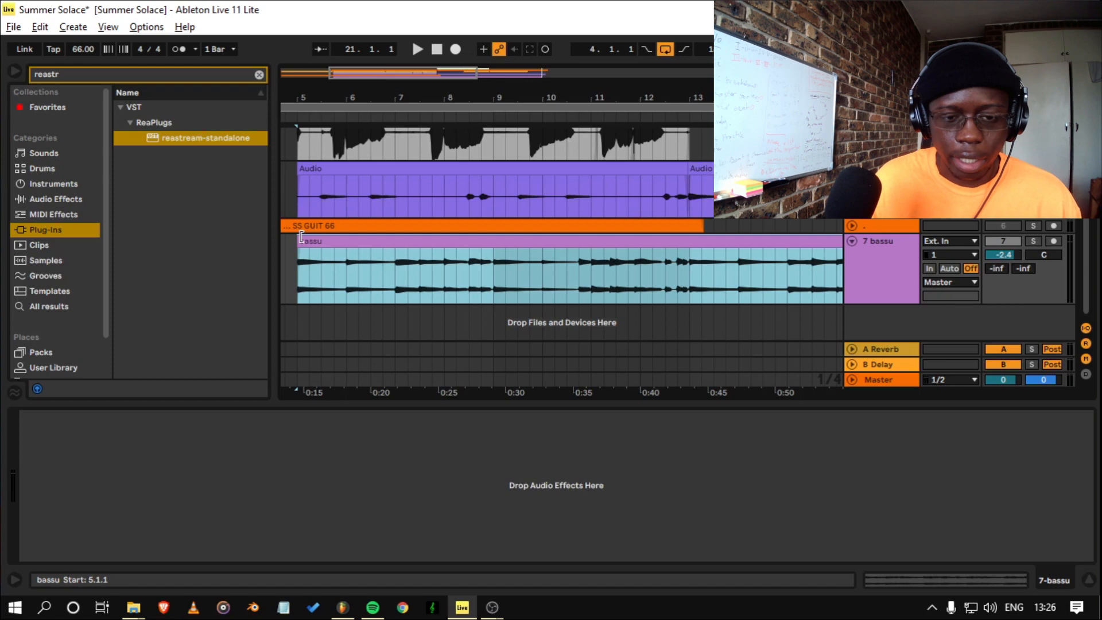
{"action": "left_click", "coordinate": [400, 265]}
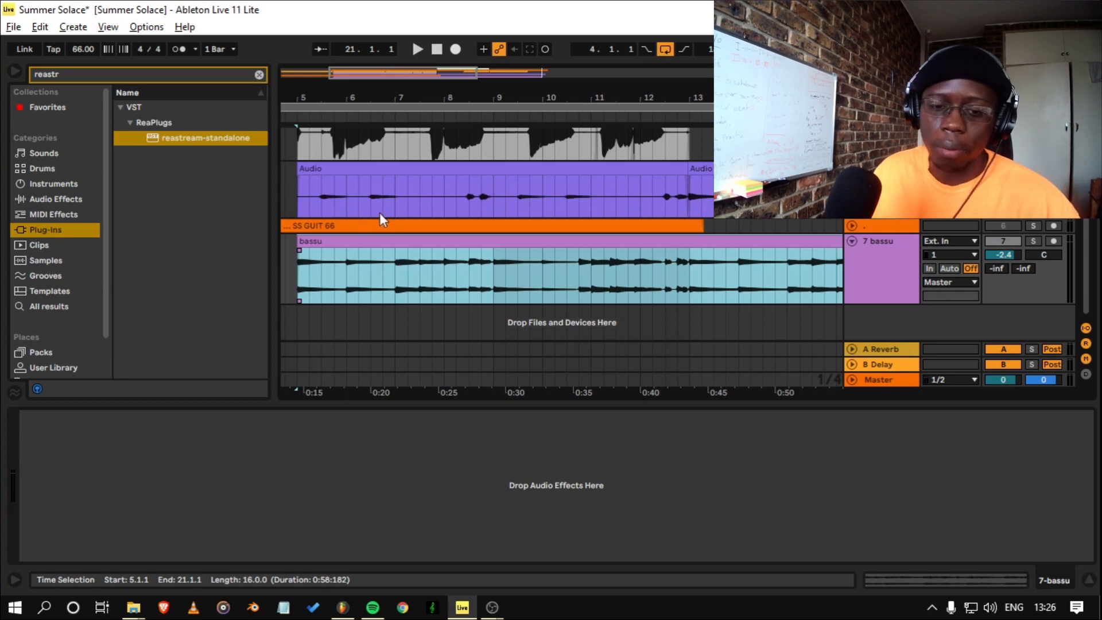
{"action": "left_click", "coordinate": [418, 245]}
{"action": "left_click", "coordinate": [453, 250]}
{"action": "left_click", "coordinate": [410, 240]}
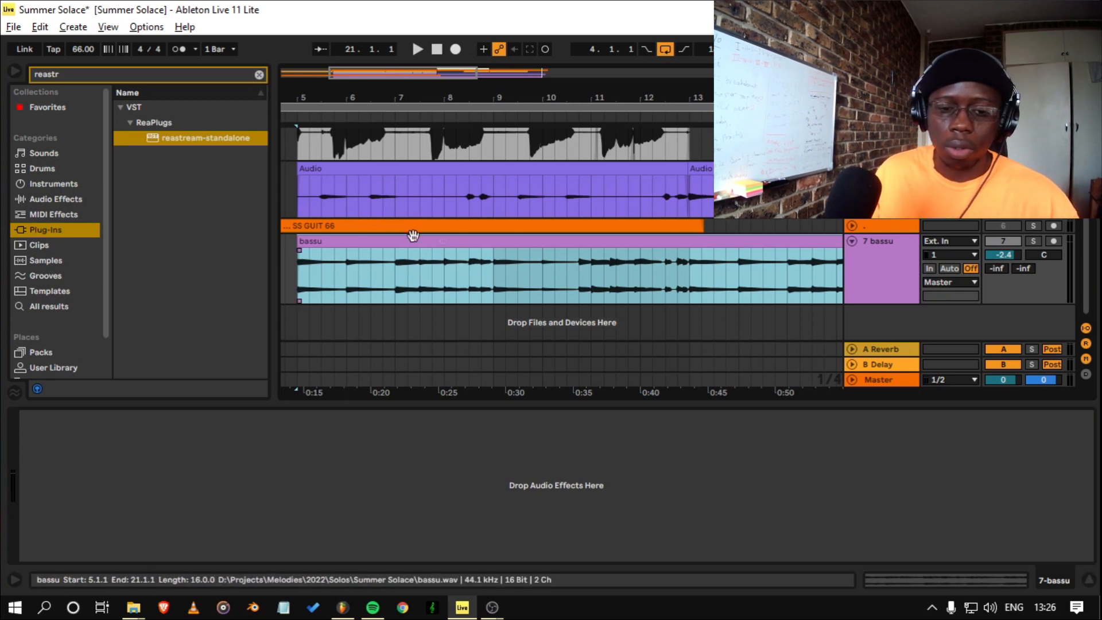
{"action": "left_click", "coordinate": [382, 170]}
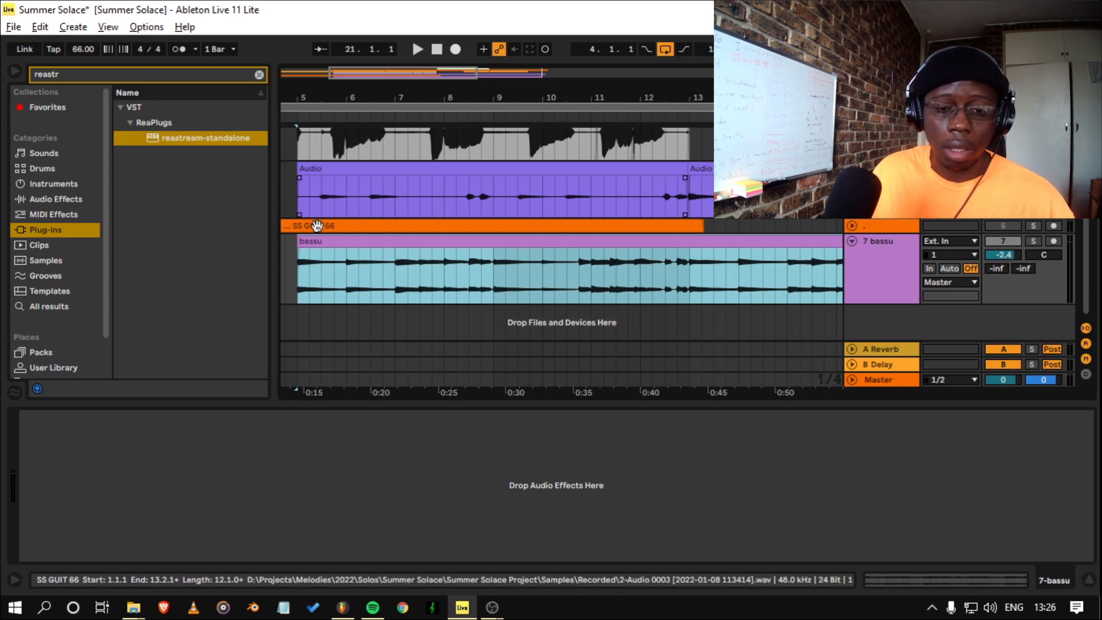
{"action": "left_click", "coordinate": [1034, 241]}
{"action": "key", "text": "space"}
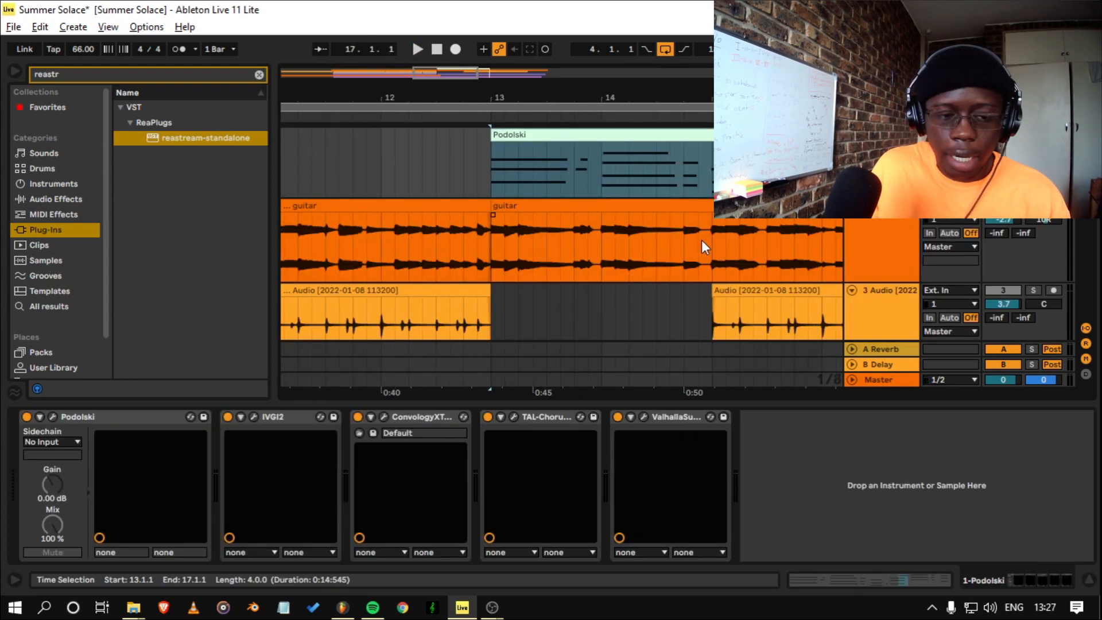
- Play the Podolski clip from 13.1.1 and inspect the Podolski synth's TUC Cloud City Keys preset
{"action": "left_click", "coordinate": [510, 135]}
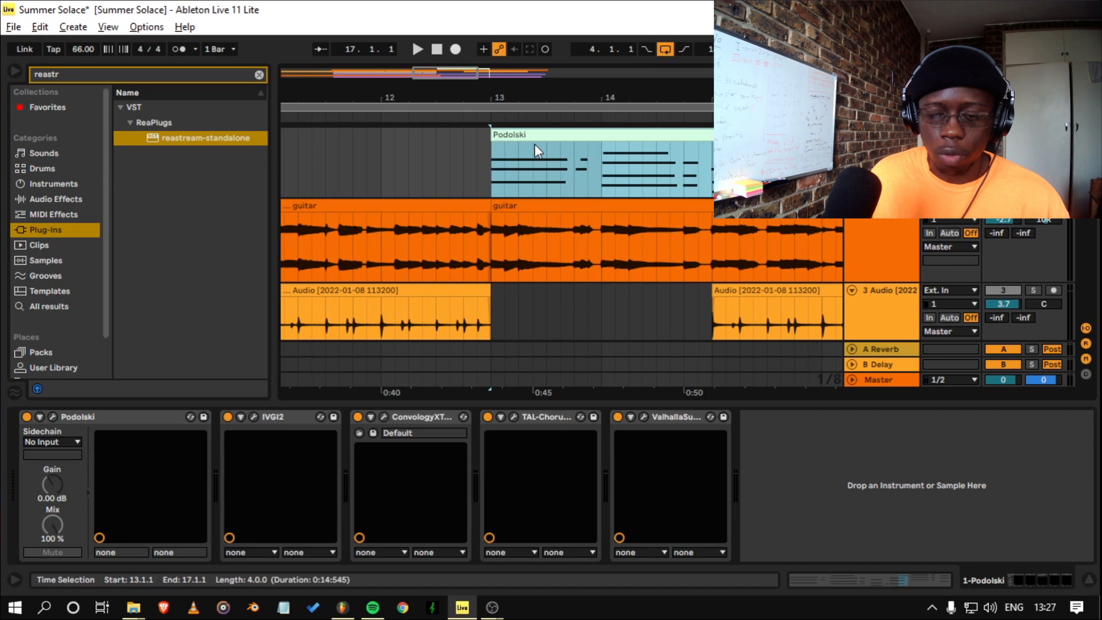
{"action": "scroll", "coordinate": [533, 144], "scroll_direction": "down", "scroll_amount": 2}
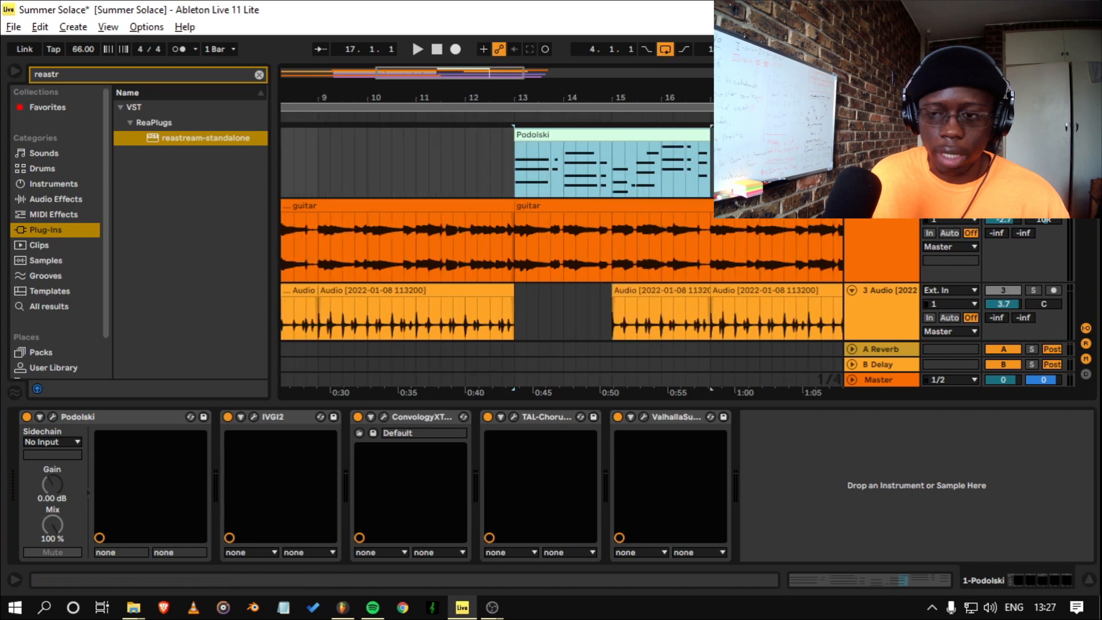
{"action": "left_click", "coordinate": [515, 166]}
{"action": "key", "text": "space"}
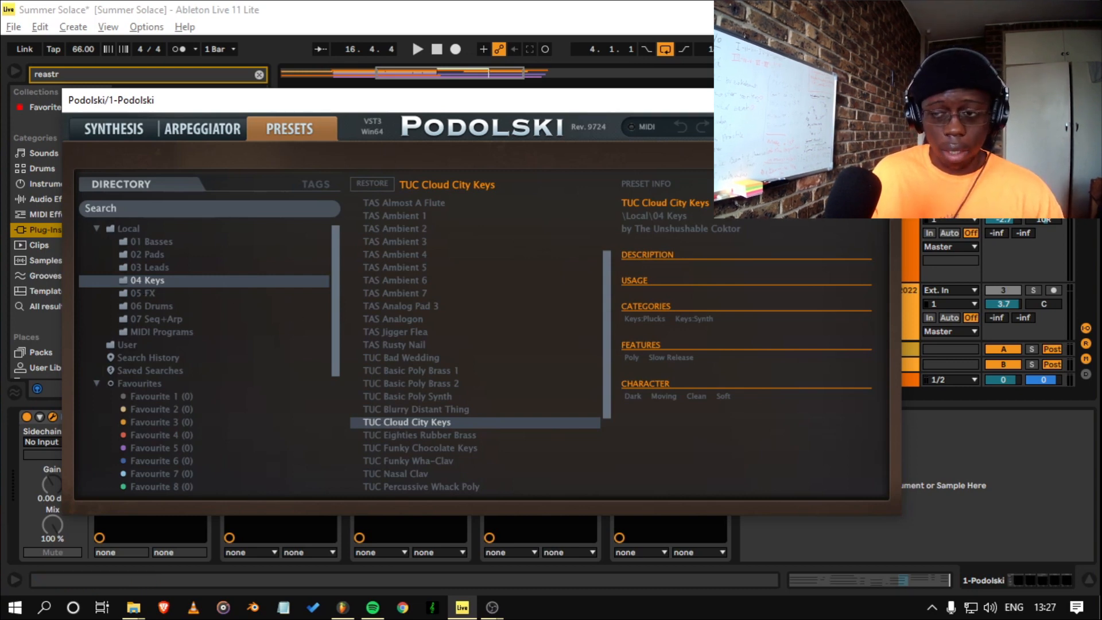
{"action": "left_click", "coordinate": [885, 100]}
- Inspect the IVGI2, TAL-Chorus-LX and ValhallaSupermassive effects in the Podolski chain
{"action": "left_click", "coordinate": [256, 417]}
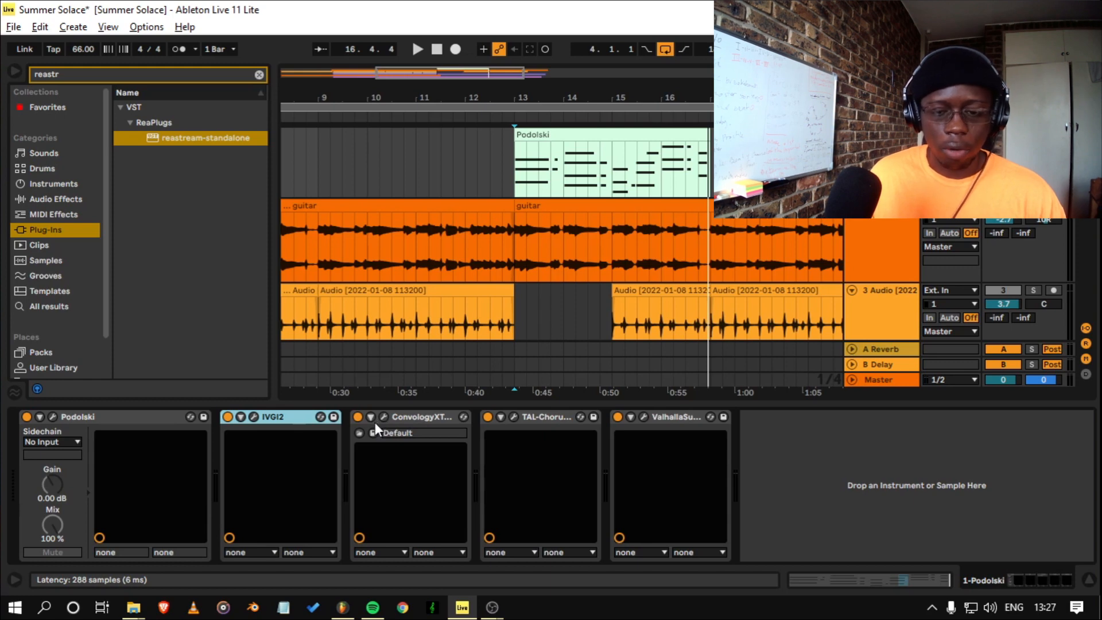
{"action": "left_click", "coordinate": [513, 416]}
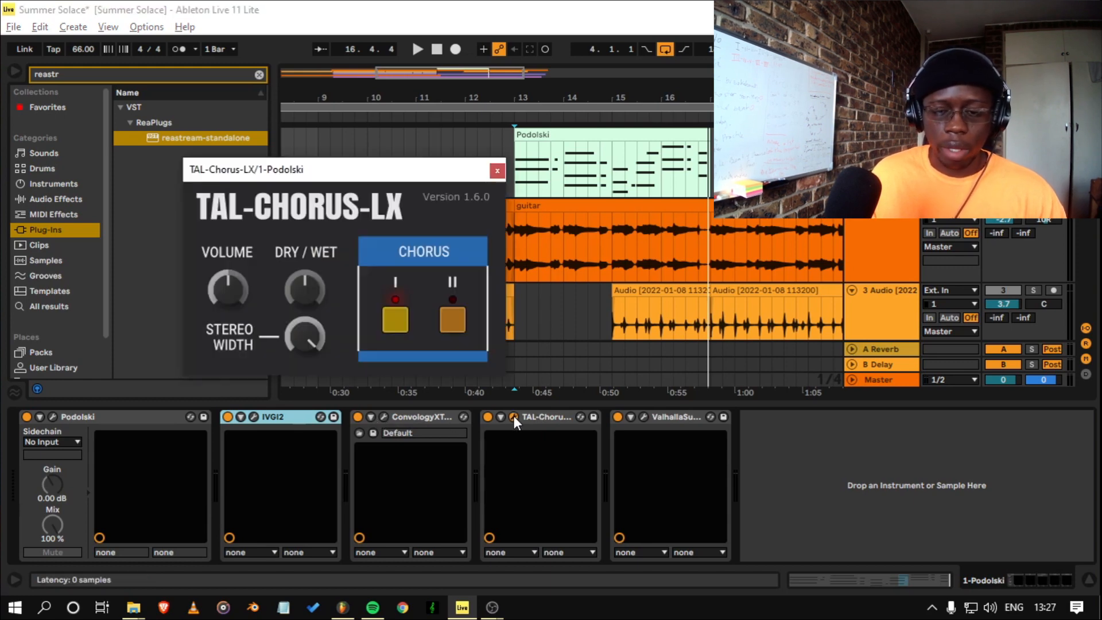
{"action": "left_click_drag", "start_coordinate": [313, 175], "coordinate": [327, 172]}
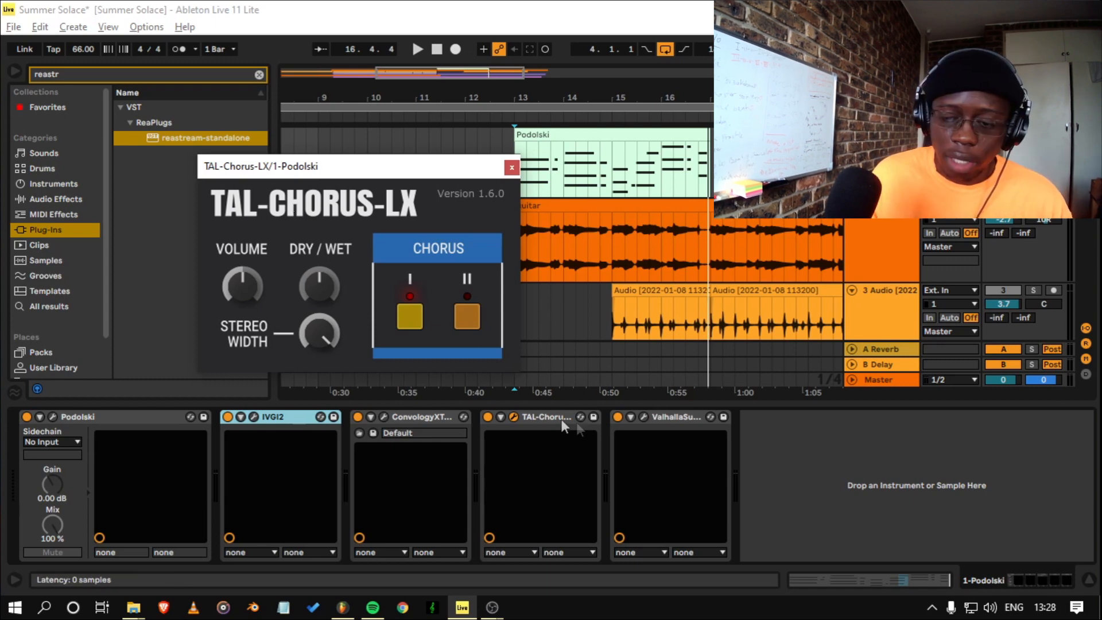
{"action": "left_click", "coordinate": [642, 418]}
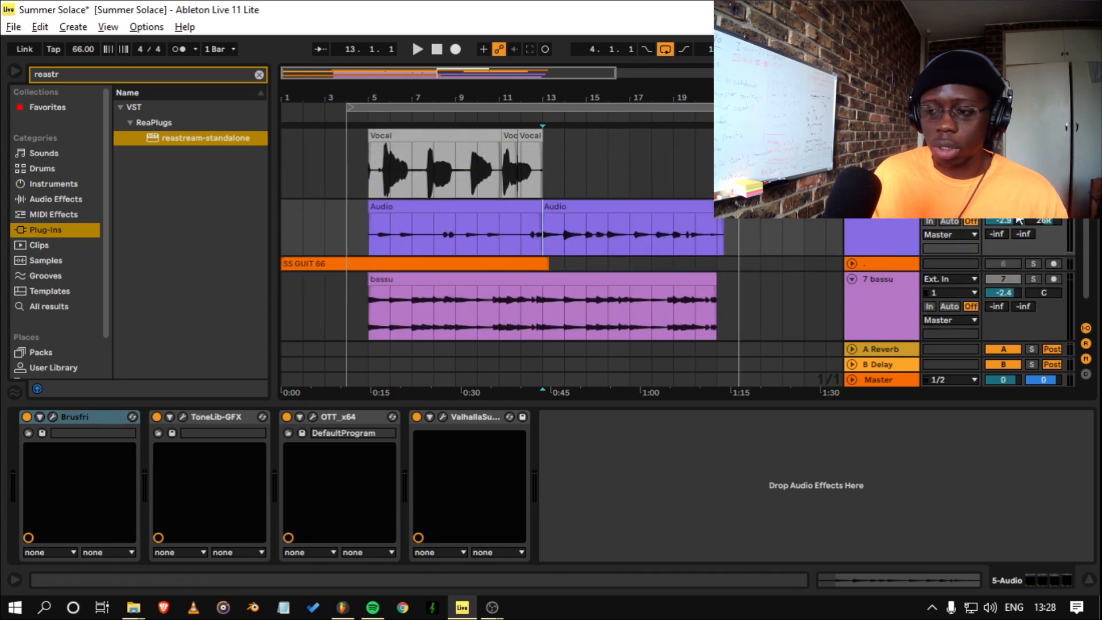
- Check the Podolski clip against the other tracks and play the arrangement from bar 13
{"action": "scroll", "coordinate": [567, 227], "scroll_direction": "up", "scroll_amount": 2}
{"action": "scroll", "coordinate": [567, 227], "scroll_direction": "up", "scroll_amount": 4}
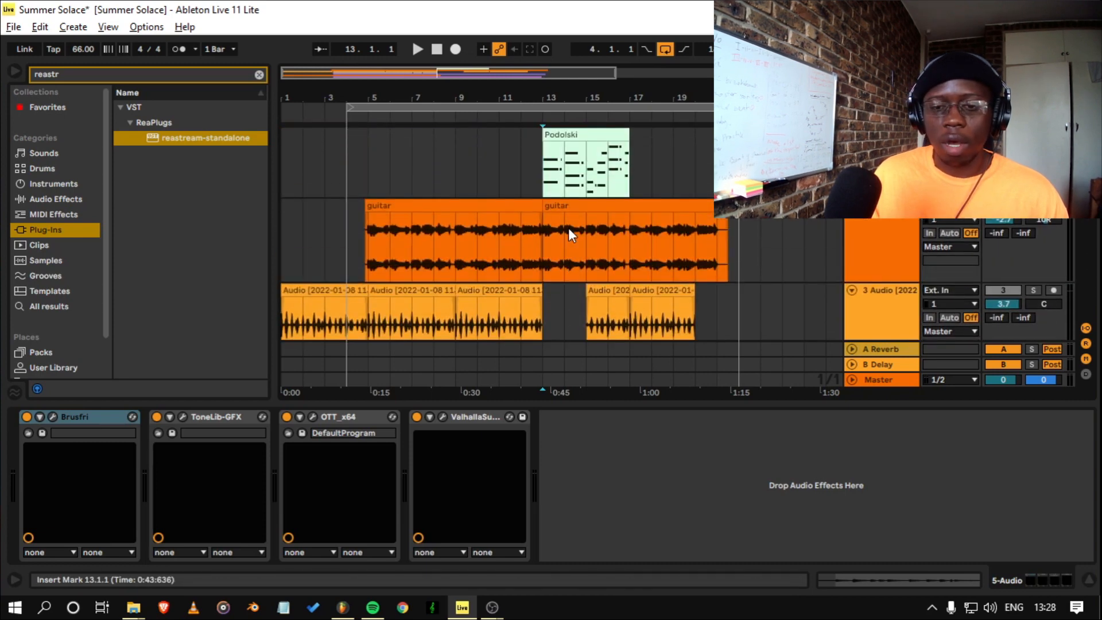
{"action": "left_click", "coordinate": [560, 136]}
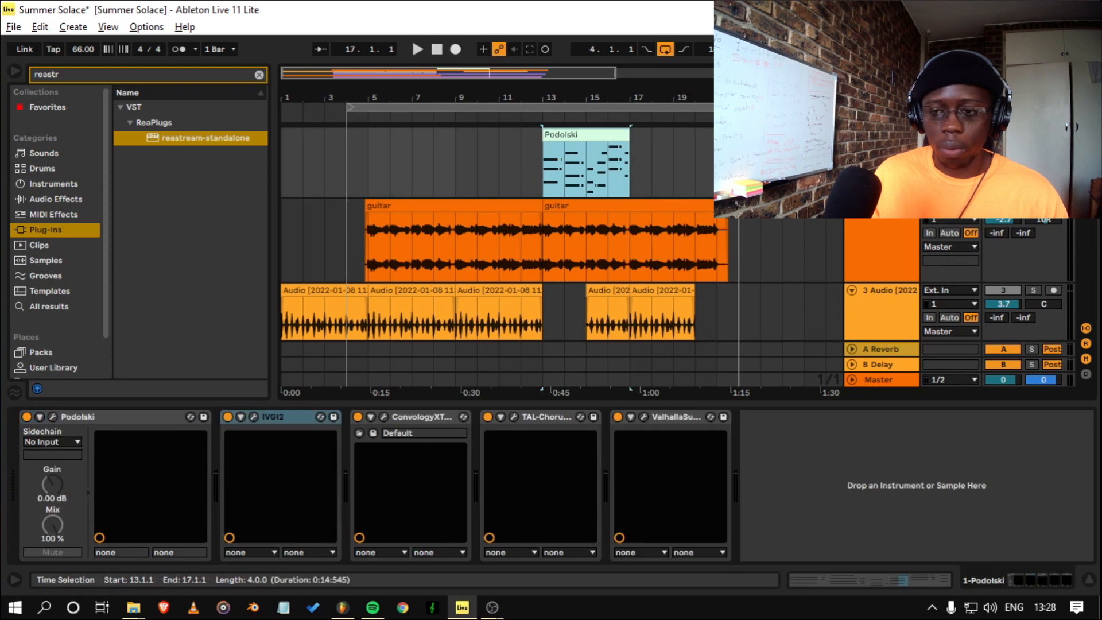
{"action": "scroll", "coordinate": [560, 138], "scroll_direction": "down", "scroll_amount": 4}
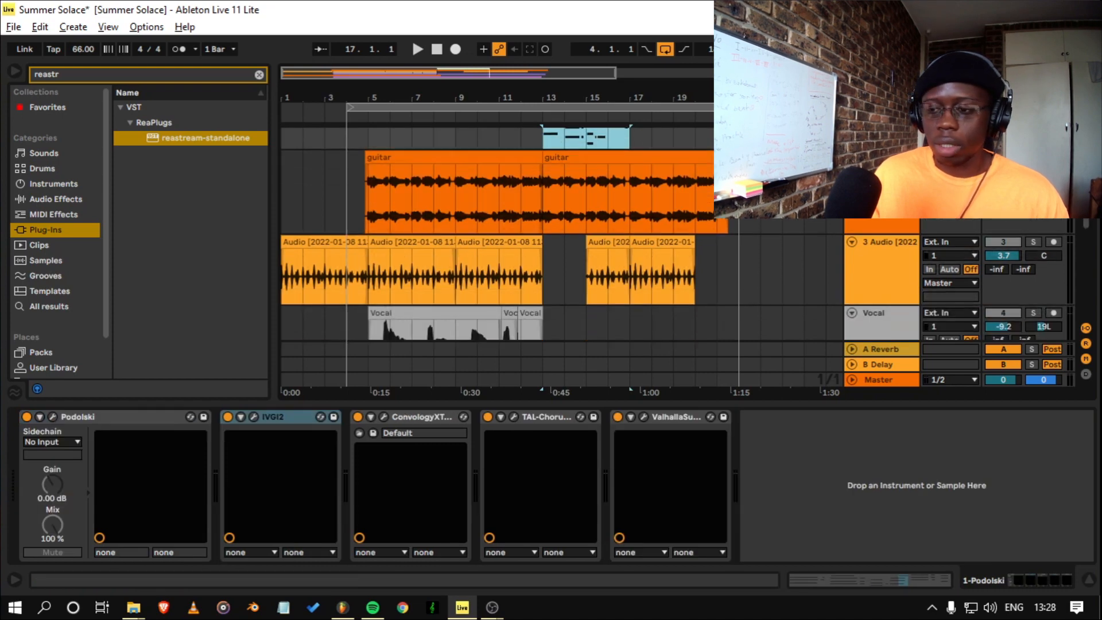
{"action": "scroll", "coordinate": [1007, 219], "scroll_direction": "down", "scroll_amount": 3}
{"action": "scroll", "coordinate": [1017, 226], "scroll_direction": "up", "scroll_amount": 4}
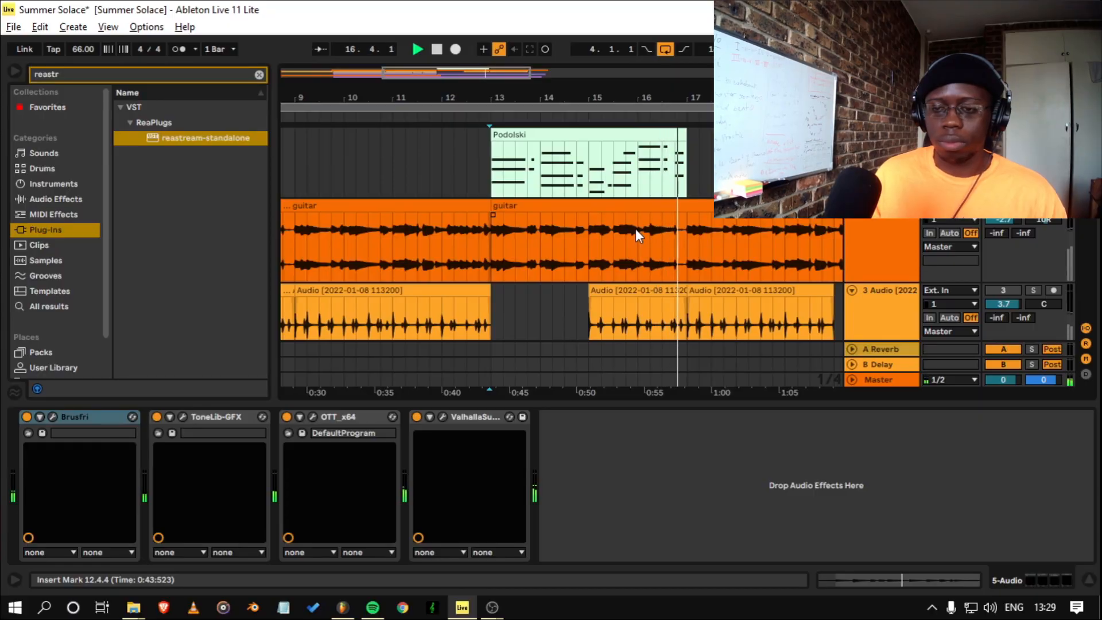
- Stop playback and examine how the guitar, 3 Audio, Vocal and 5 Audio clips line up across the arrangement
{"action": "scroll", "coordinate": [632, 229], "scroll_direction": "down", "scroll_amount": 5}
{"action": "scroll", "coordinate": [354, 264], "scroll_direction": "down", "scroll_amount": 3}
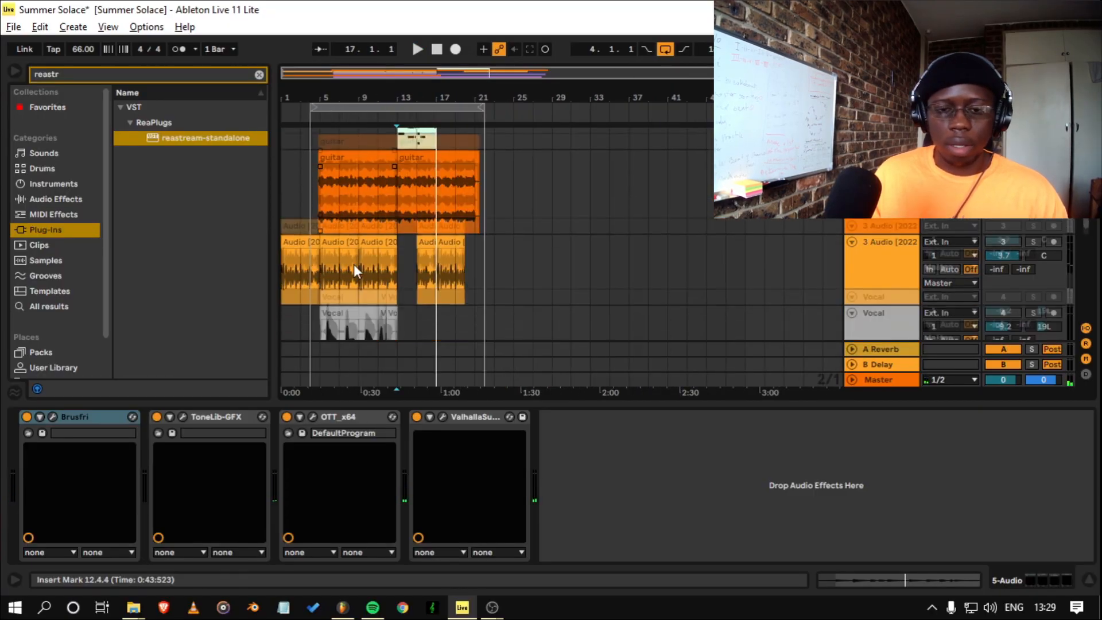
{"action": "scroll", "coordinate": [357, 264], "scroll_direction": "down", "scroll_amount": 4}
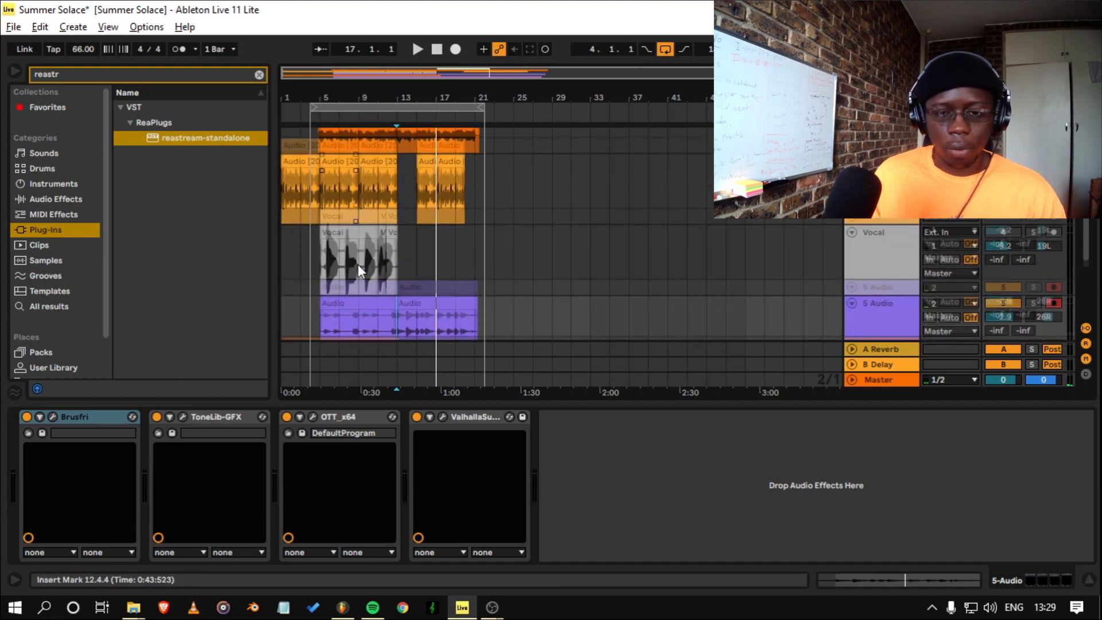
{"action": "scroll", "coordinate": [375, 264], "scroll_direction": "up", "scroll_amount": 5}
{"action": "scroll", "coordinate": [380, 264], "scroll_direction": "down", "scroll_amount": 3}
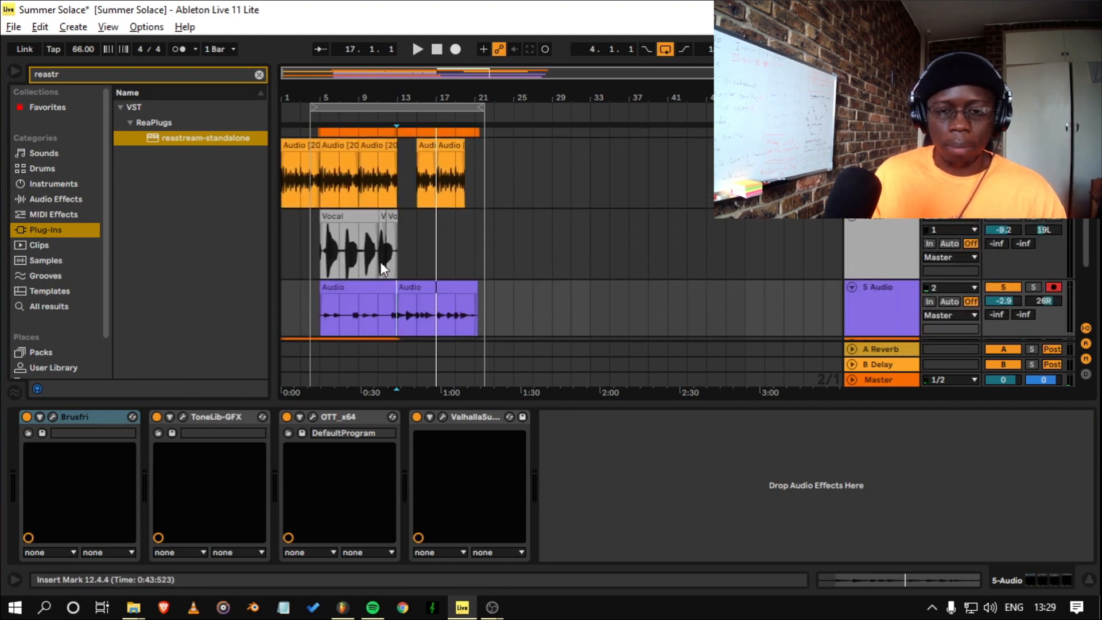
{"action": "scroll", "coordinate": [376, 270], "scroll_direction": "up", "scroll_amount": 3}
{"action": "scroll", "coordinate": [381, 274], "scroll_direction": "up", "scroll_amount": 2}
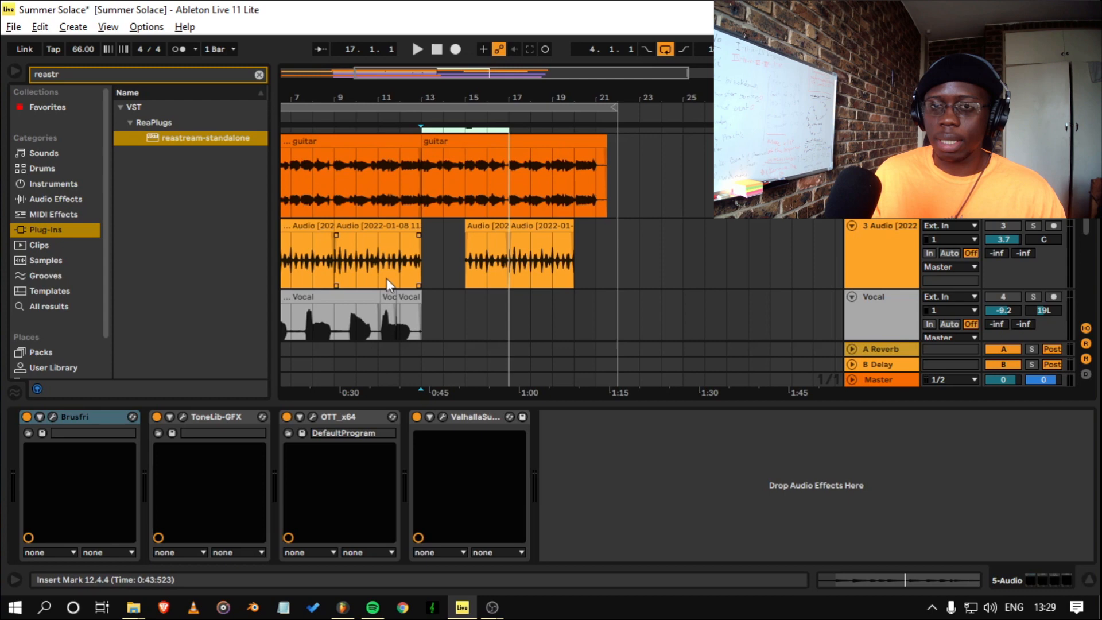
- Check the 3 Audio gap from 13.1.1 to 15.1.1 and the Podolski clip's end at 17.1.1
{"action": "left_click", "coordinate": [419, 255]}
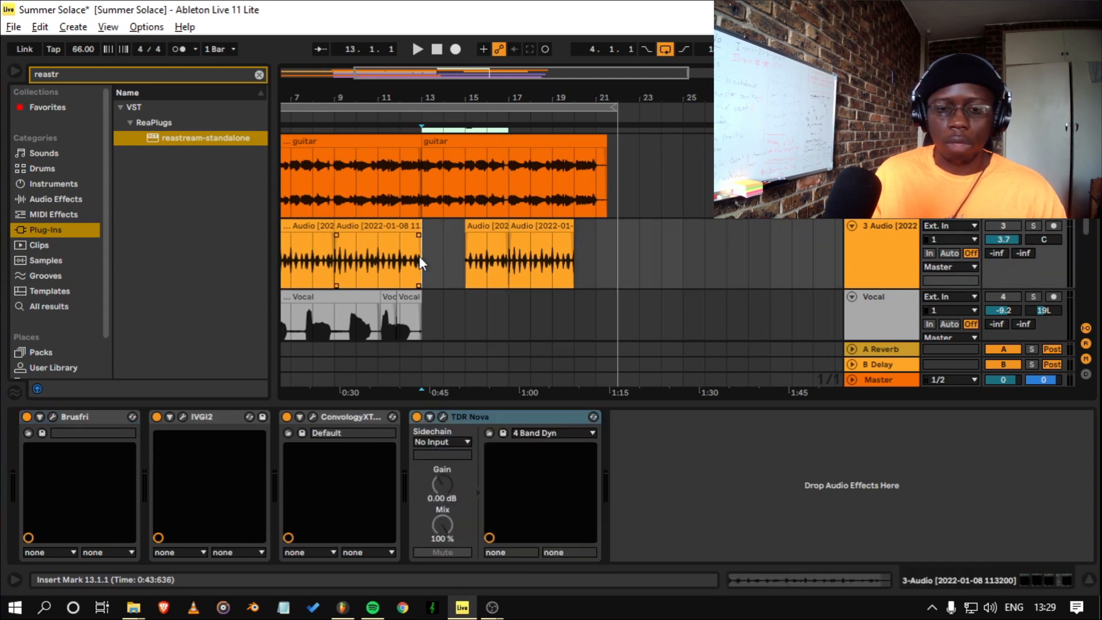
{"action": "left_click", "coordinate": [476, 228]}
{"action": "scroll", "coordinate": [455, 241], "scroll_direction": "up", "scroll_amount": 2}
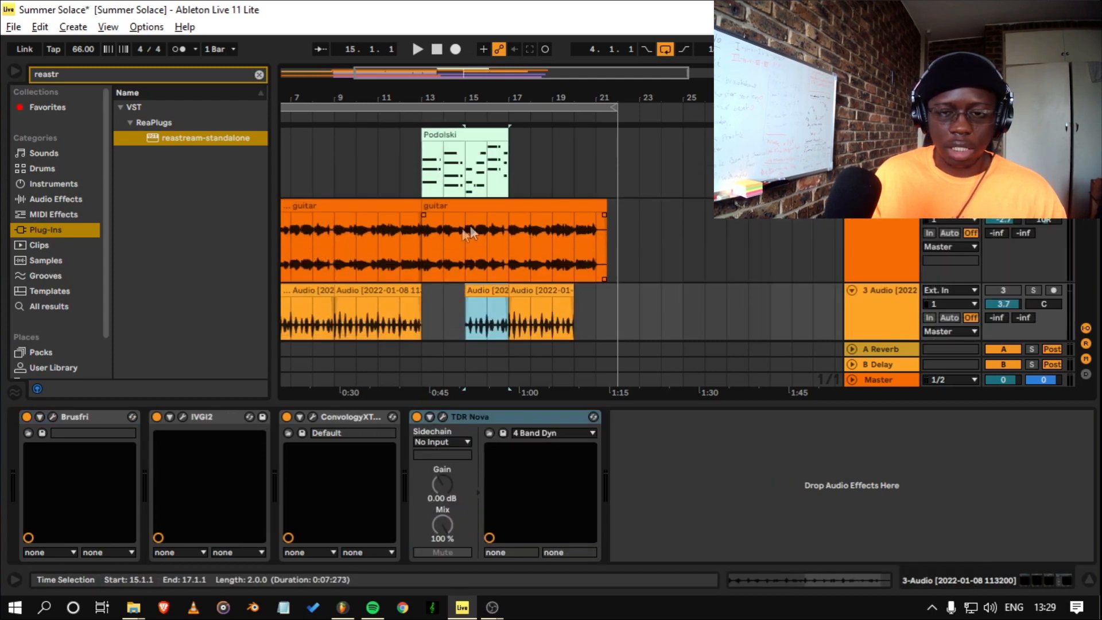
{"action": "left_click", "coordinate": [478, 165]}
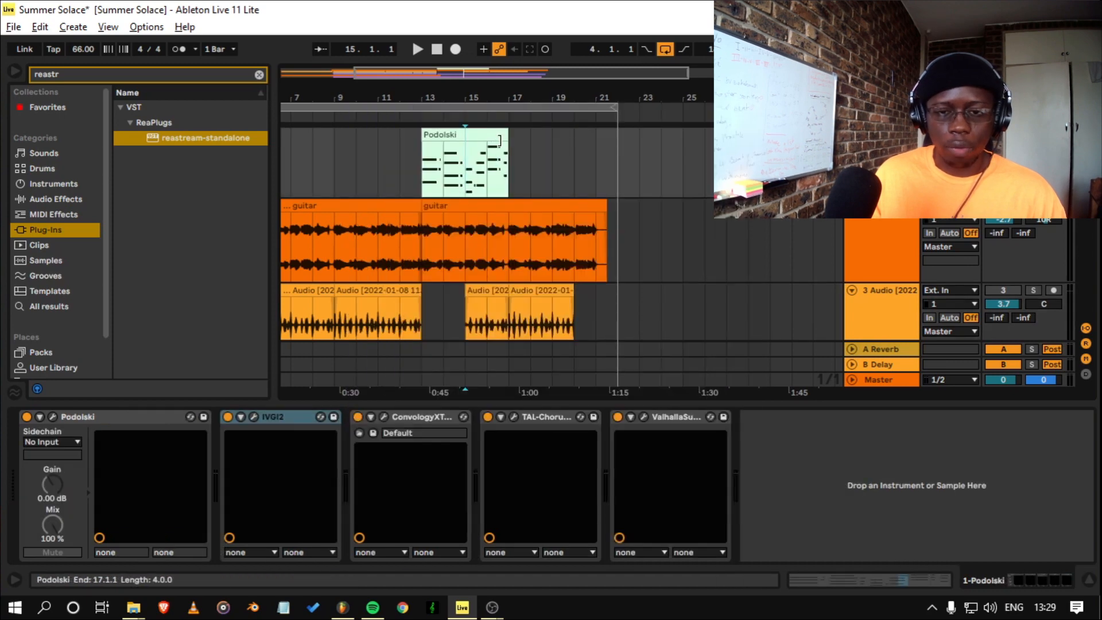
{"action": "left_click", "coordinate": [499, 136]}
{"action": "left_click", "coordinate": [512, 182]}
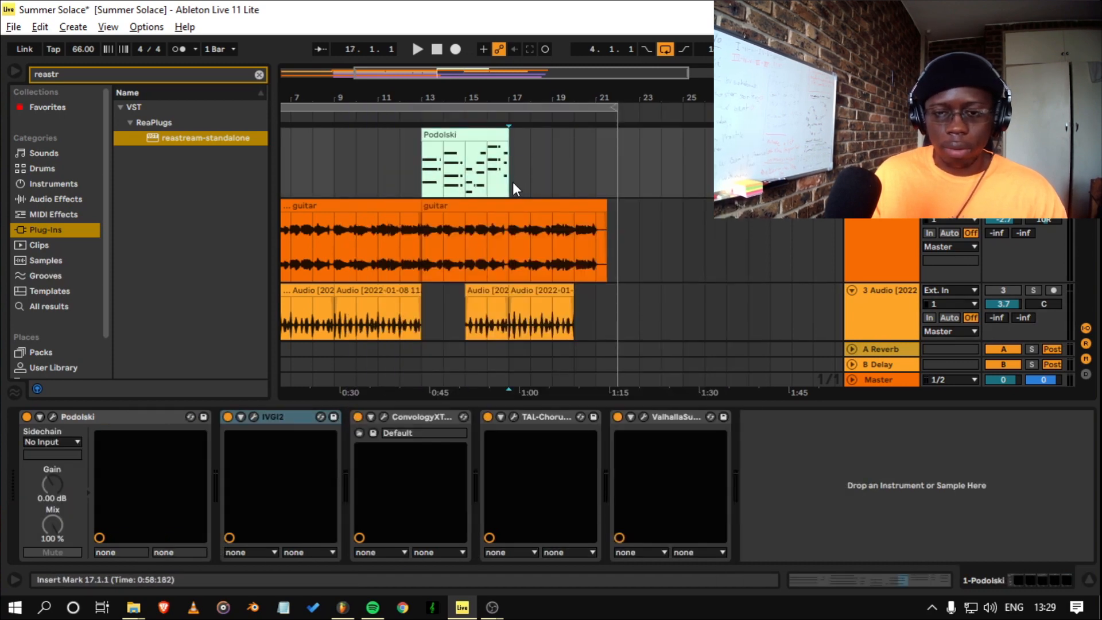
- Hide the device view to enlarge the arrangement and look over all tracks from Podolski to bassu
{"action": "key", "text": "x"}
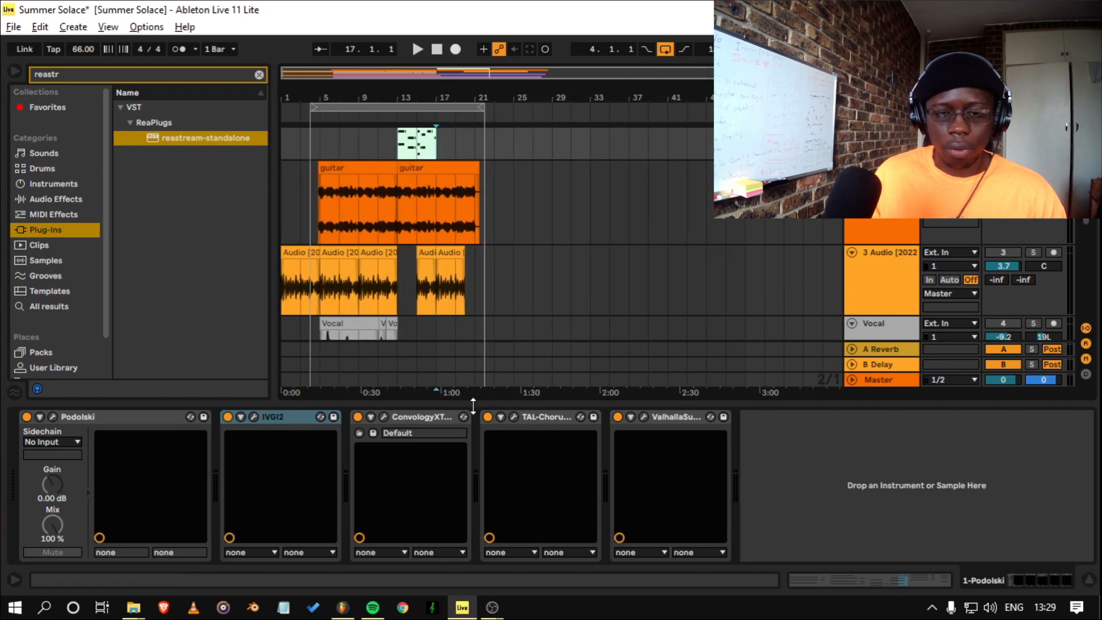
{"action": "left_click_drag", "start_coordinate": [476, 405], "coordinate": [465, 562]}
{"action": "scroll", "coordinate": [316, 472], "scroll_direction": "up", "scroll_amount": 2}
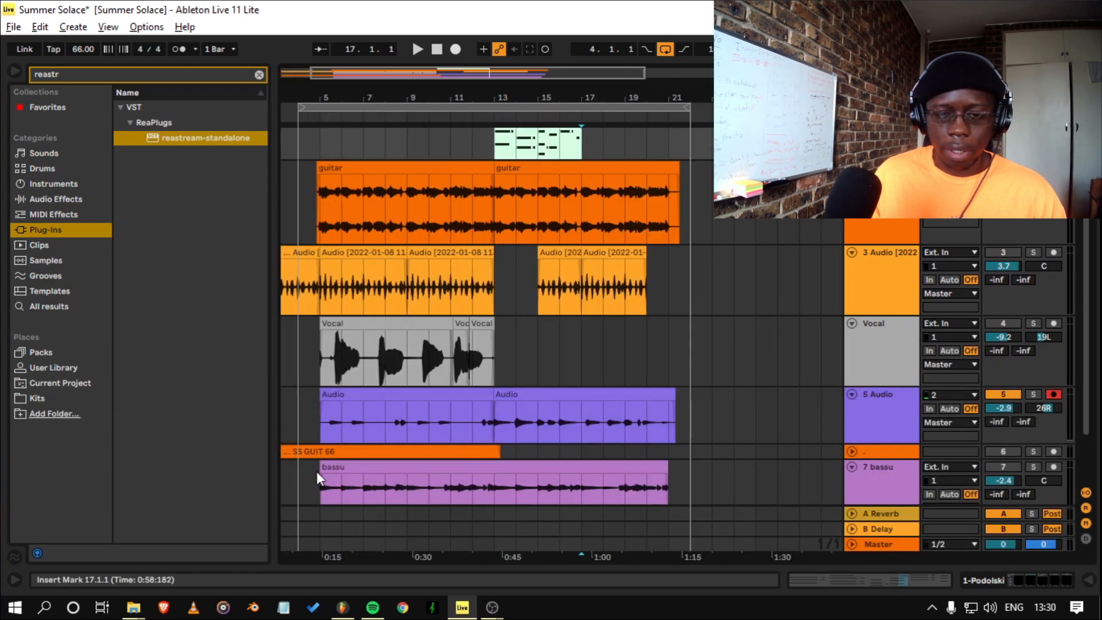
{"action": "scroll", "coordinate": [317, 472], "scroll_direction": "up", "scroll_amount": 1}
{"action": "scroll", "coordinate": [316, 476], "scroll_direction": "up", "scroll_amount": 1}
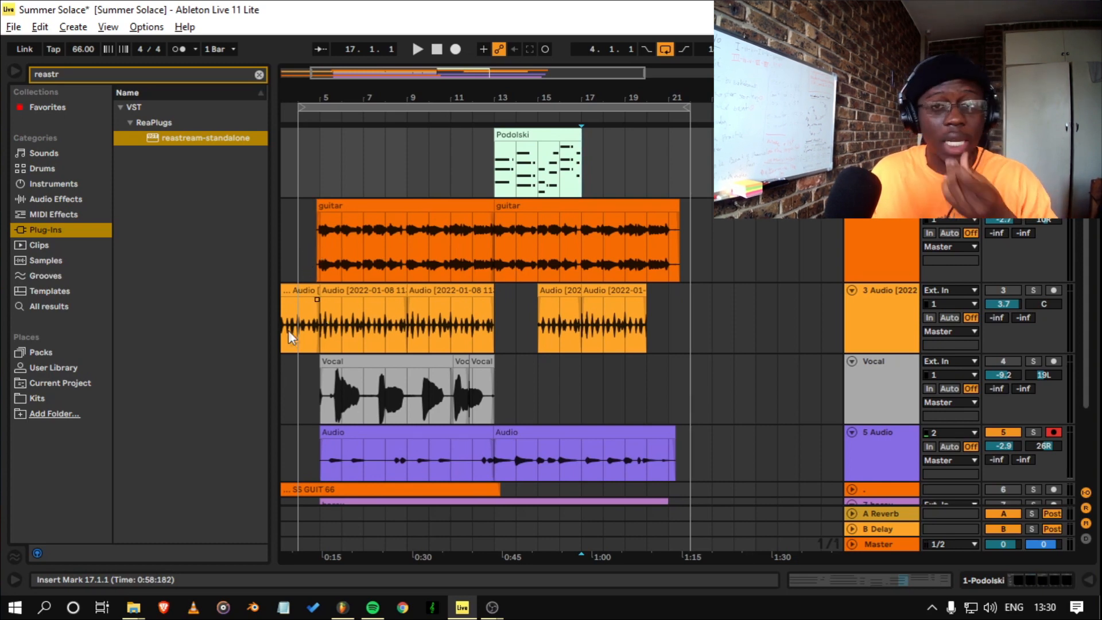
{"action": "scroll", "coordinate": [616, 258], "scroll_direction": "down", "scroll_amount": 2}
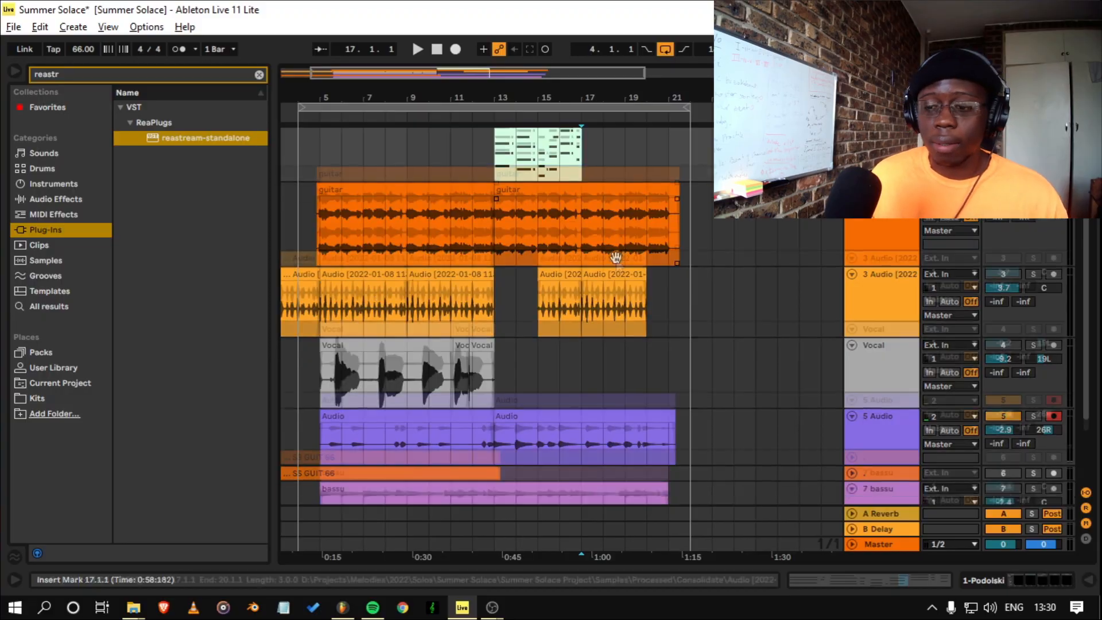